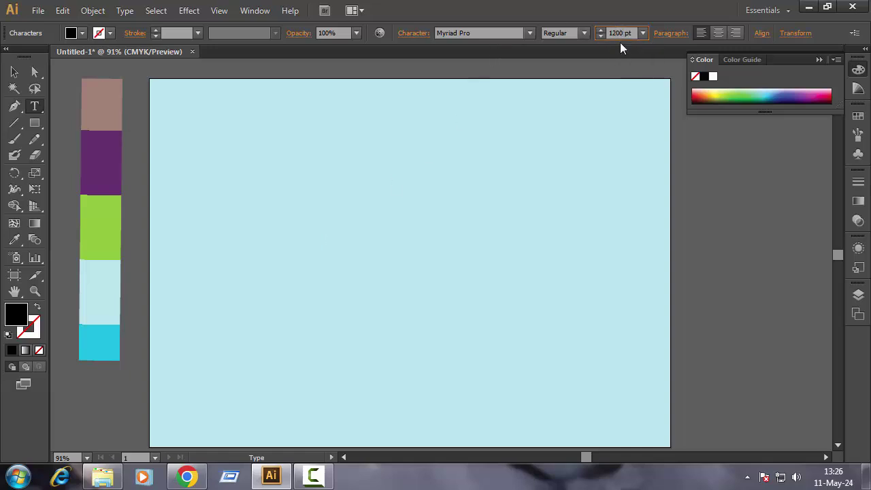
- Type HA in Roboto Bold 200 pt, move it lower, and convert it to outlines
key("Escape")
type("H")
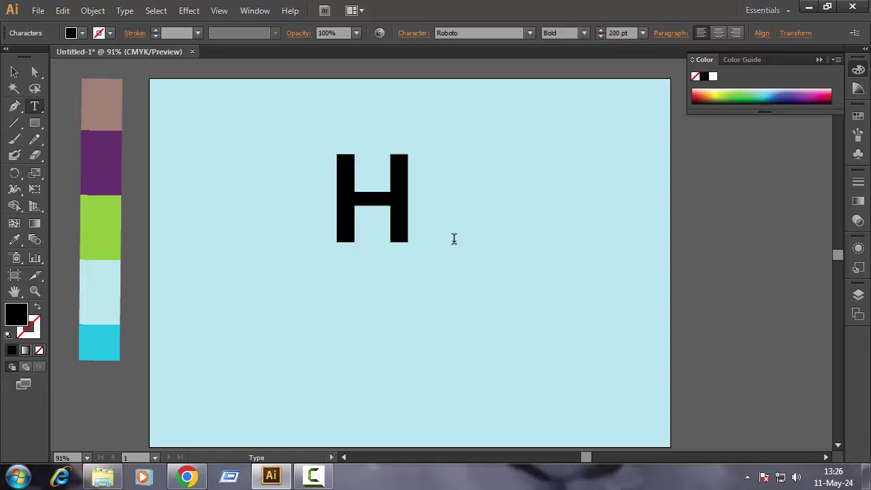
type("A")
left_click(14, 72)
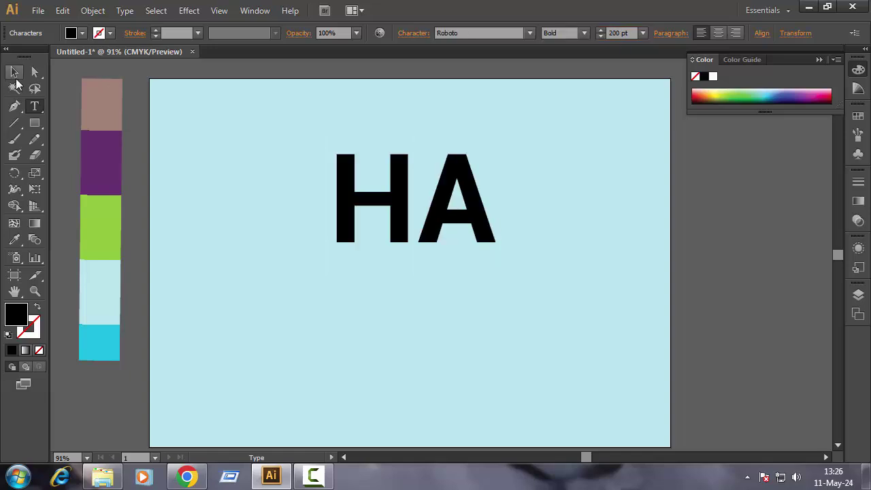
left_click_drag(396, 209, 402, 266)
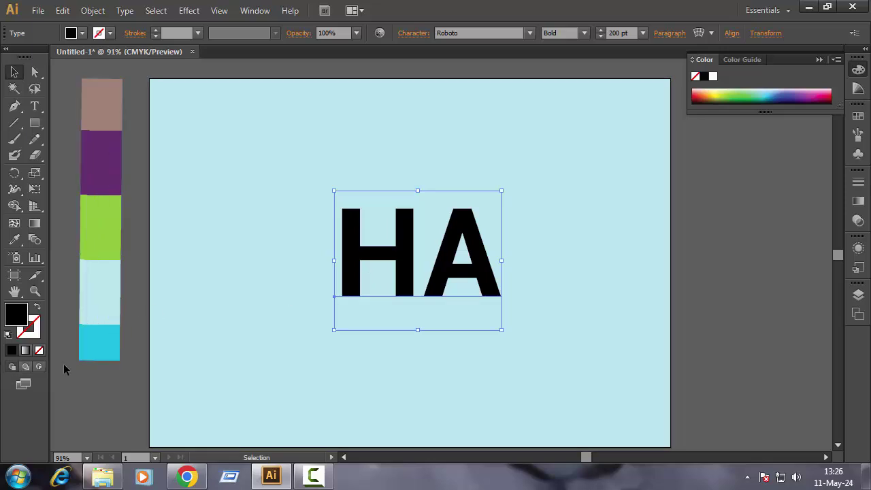
right_click(407, 250)
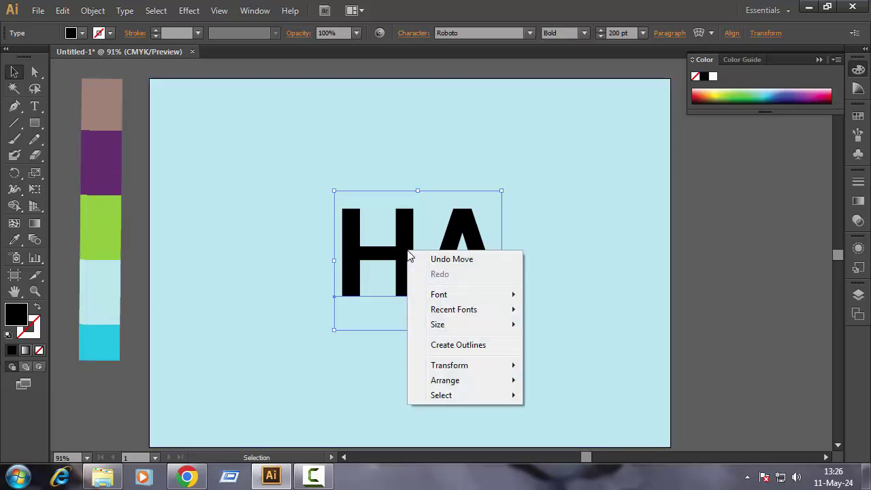
left_click(451, 345)
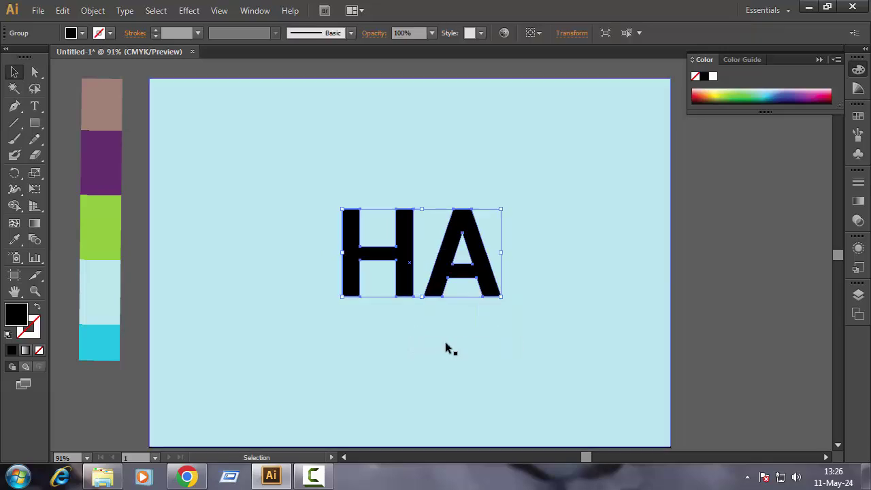
- Ungroup the outlined letters, then select the A and zoom in on it
right_click(411, 251)
left_click(464, 331)
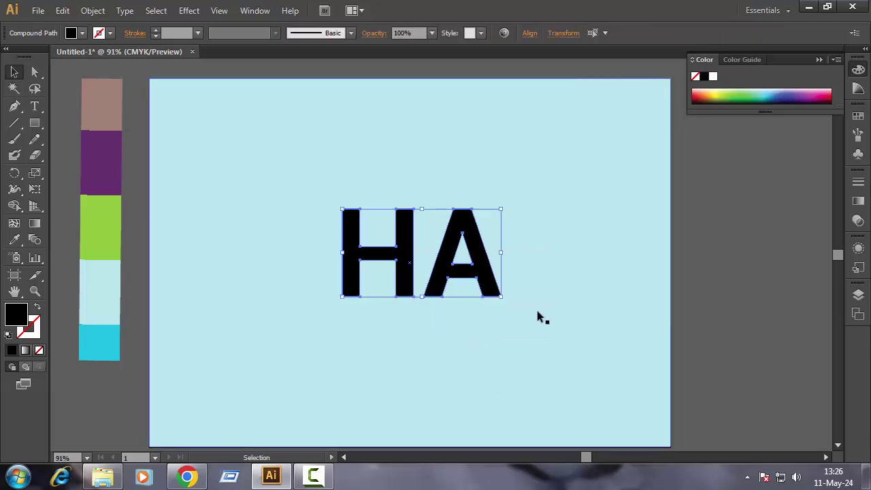
left_click(592, 288)
left_click(478, 265)
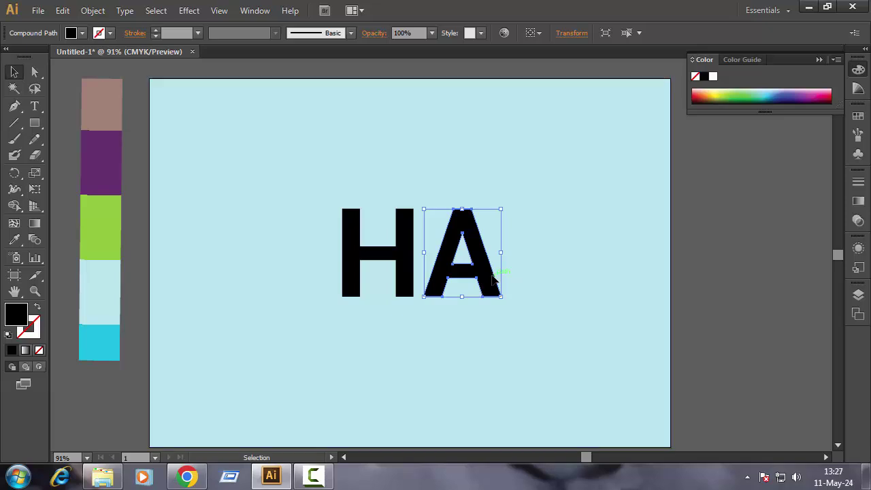
left_click(544, 297)
left_click(496, 292)
key("ctrl+equal")
key("ctrl+equal")
key("ctrl+equal")
key("ctrl+equal")
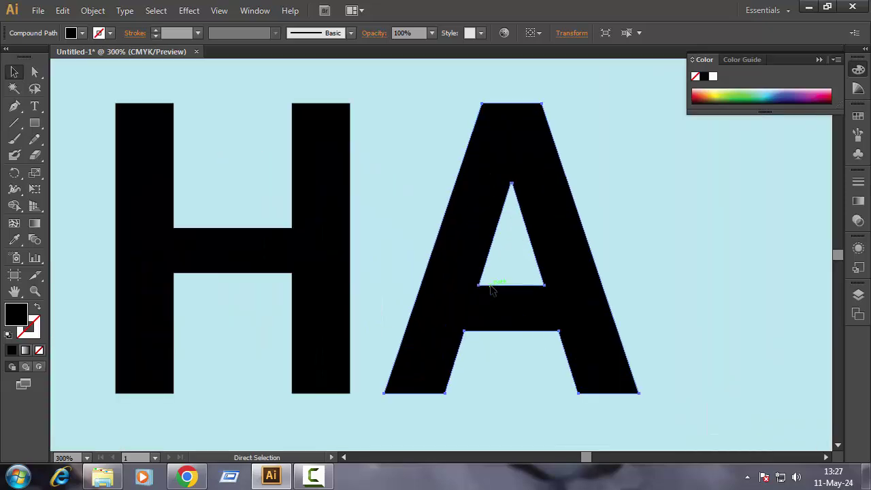
key("ctrl+equal")
- Nudge the A's inner-triangle bottom-left anchor down to the crossbar's bottom edge
left_click(677, 375)
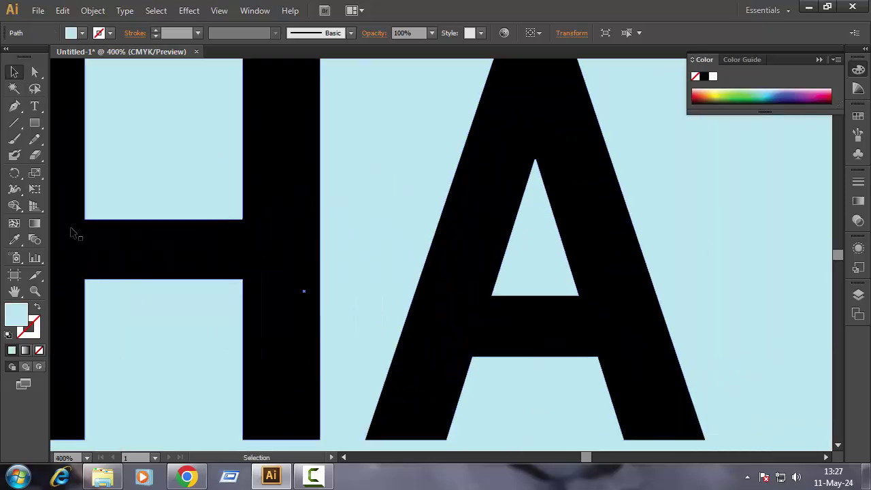
left_click_drag(38, 72, 68, 69)
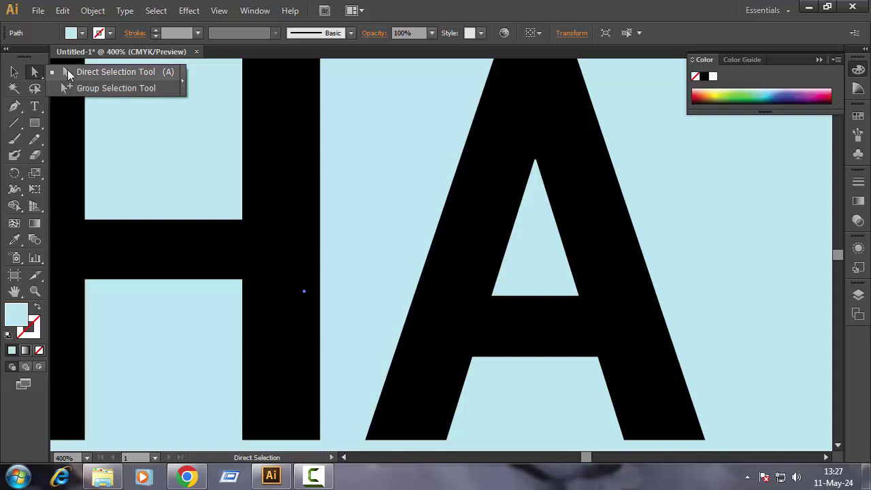
left_click(509, 316)
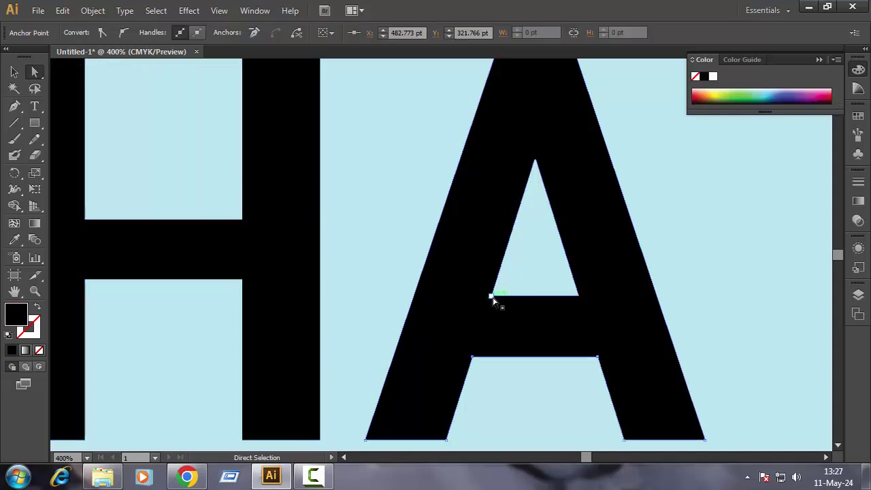
left_click(492, 297)
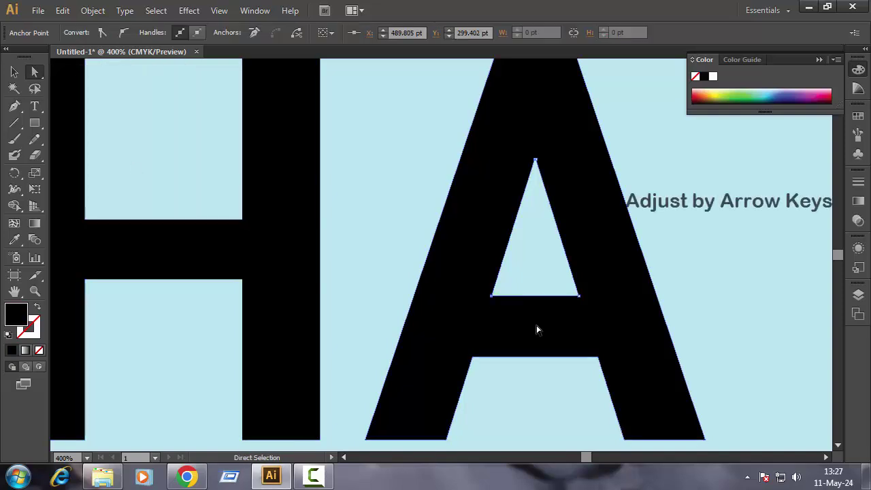
key("Down")
key("Down")
key("Down")
key("Down")
key("Down")
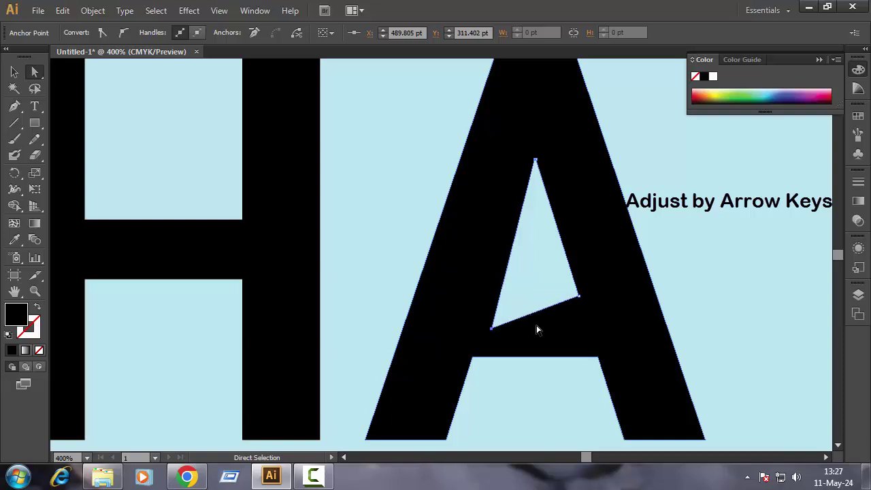
key("Left")
key("Left")
key("Left")
key("Left")
key("Left")
key("Left")
key("Left")
key("Left")
key("Left")
key("Down")
key("Down")
key("Down")
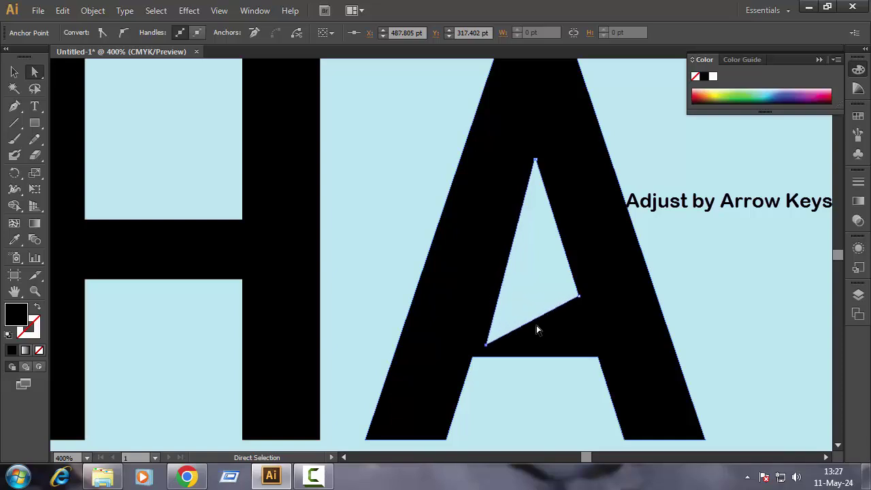
key("Down")
key("Down")
key("Down")
key("Right")
key("Right")
key("Right")
key("Down")
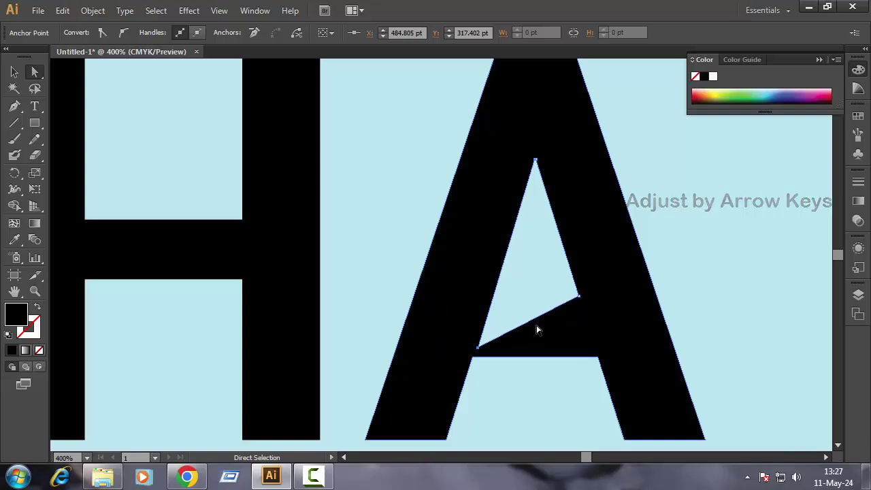
key("Down")
key("Down")
key("Left")
key("Down")
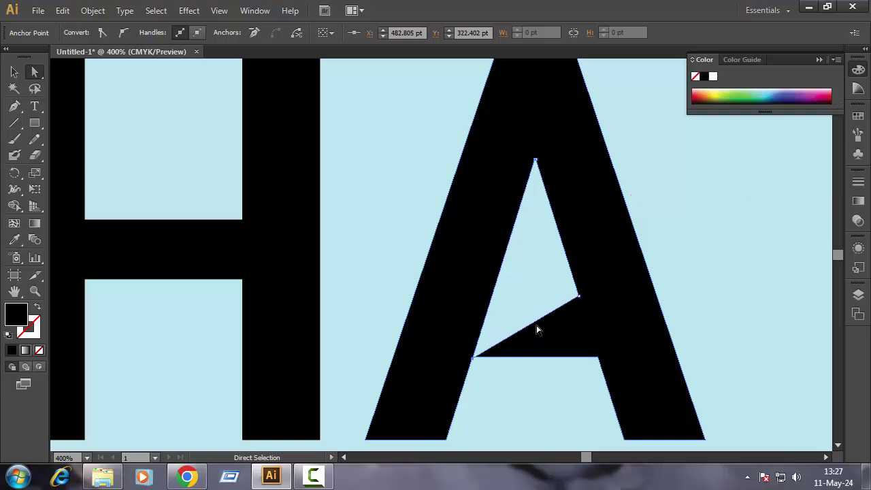
key("Down")
key("Up")
- Lower the inner triangle's bottom-right anchor to level its base, then select the whole A
left_click(580, 297)
key("shift+Down")
key("shift+Down")
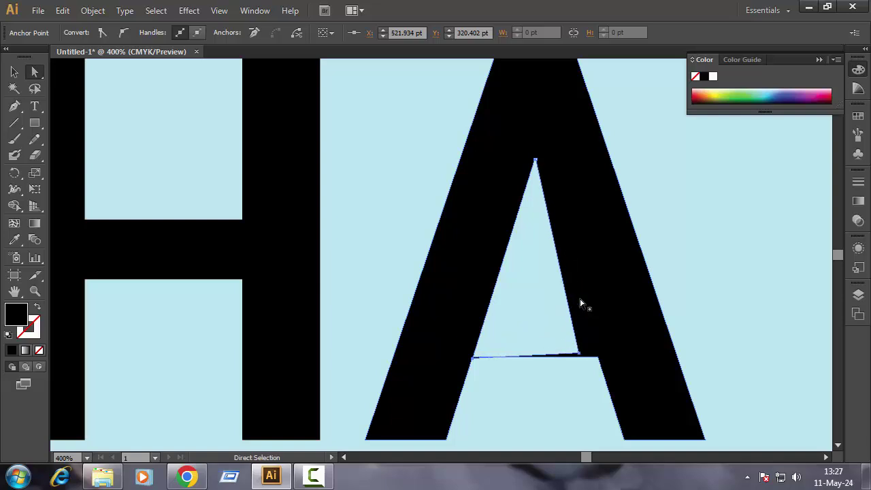
key("Right")
key("Right")
key("Right")
key("Down")
key("Down")
key("Right")
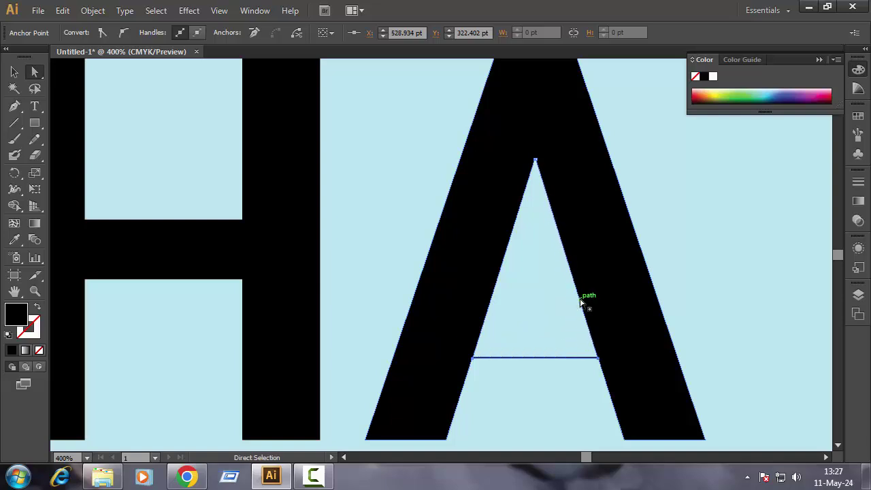
key("ctrl+a")
key("ctrl+equal")
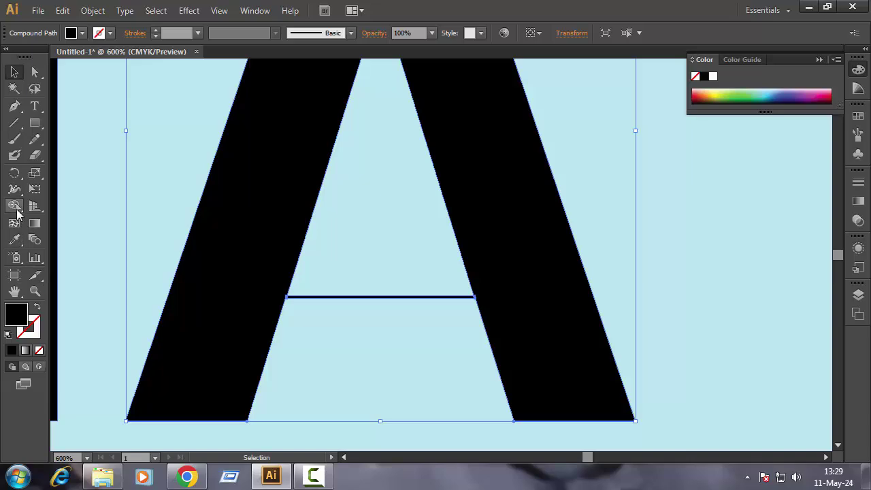
- Delete the leftover crossbar sliver from the A with the Shape Builder
left_click(15, 205)
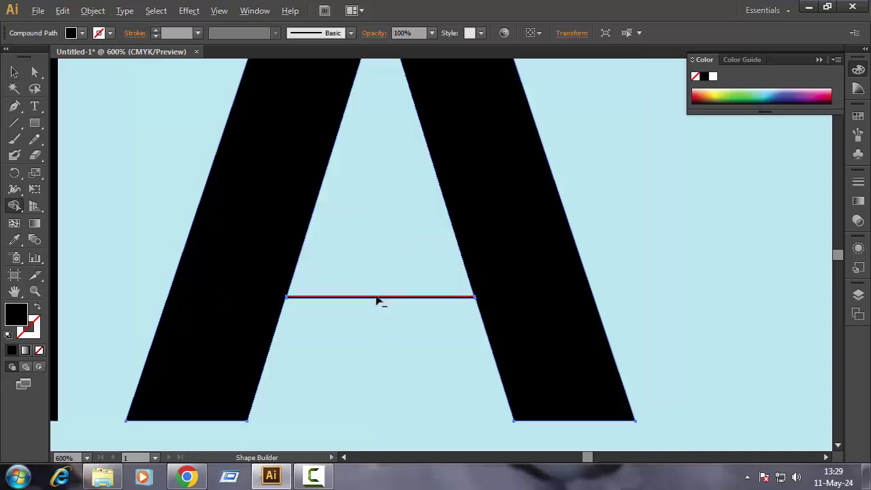
left_click(376, 297, "alt")
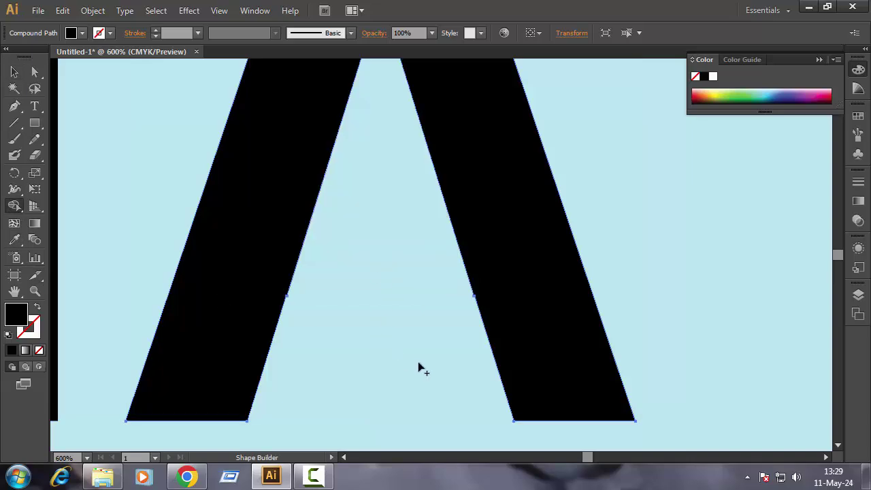
key("ctrl+minus")
key("ctrl+minus")
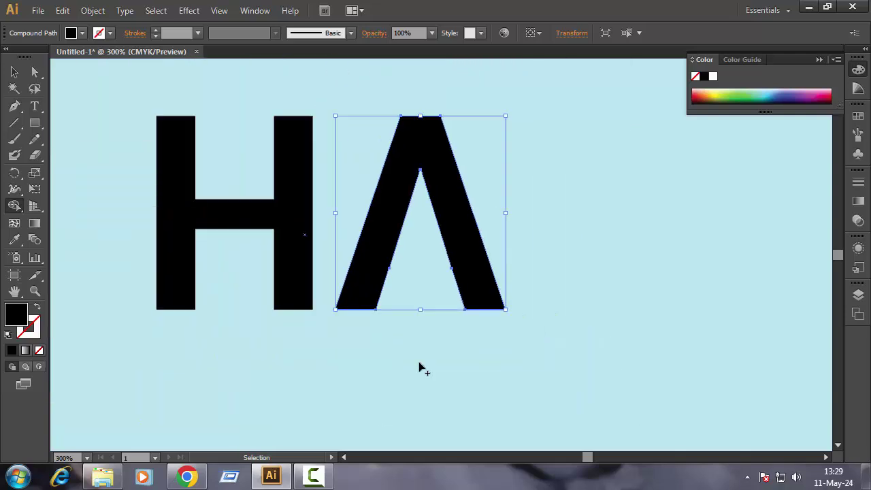
key("ctrl+minus")
- Move the bar-less A left so it overlaps the H's right stem
key("v")
left_click_drag(502, 306, 440, 306)
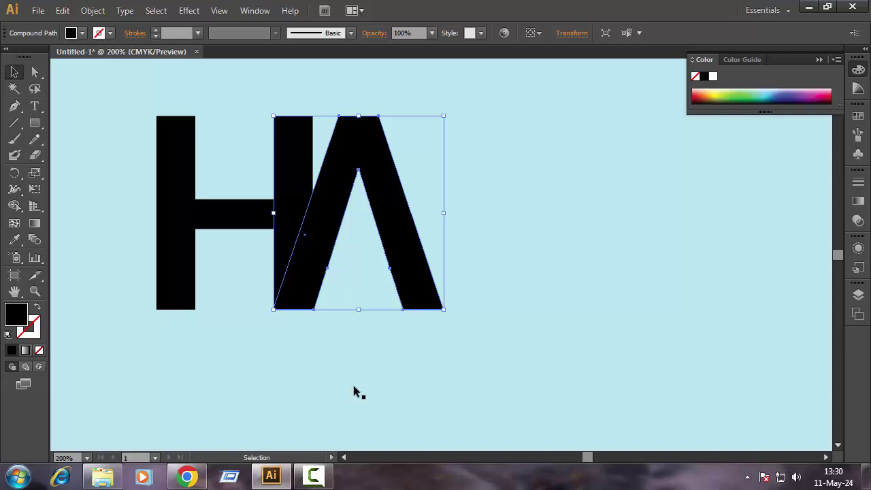
key("ctrl+plus")
key("ctrl+plus")
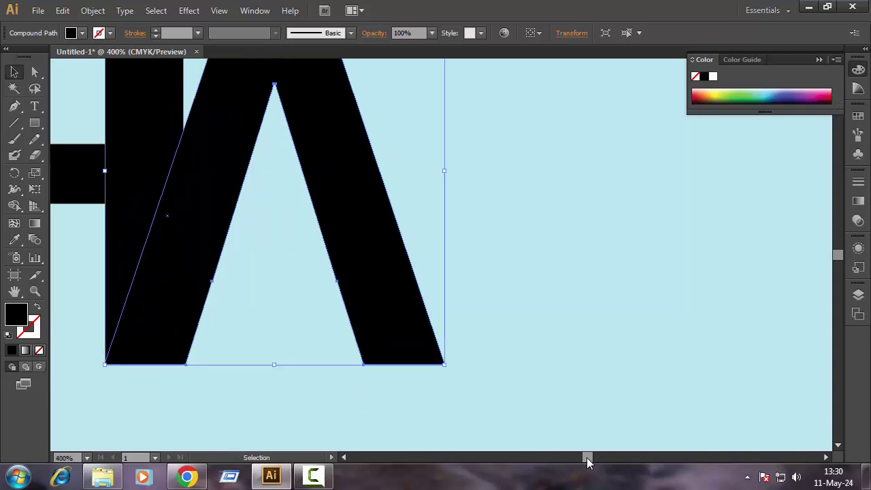
left_click_drag(583, 458, 581, 457)
left_click(513, 424)
key("ctrl+minus")
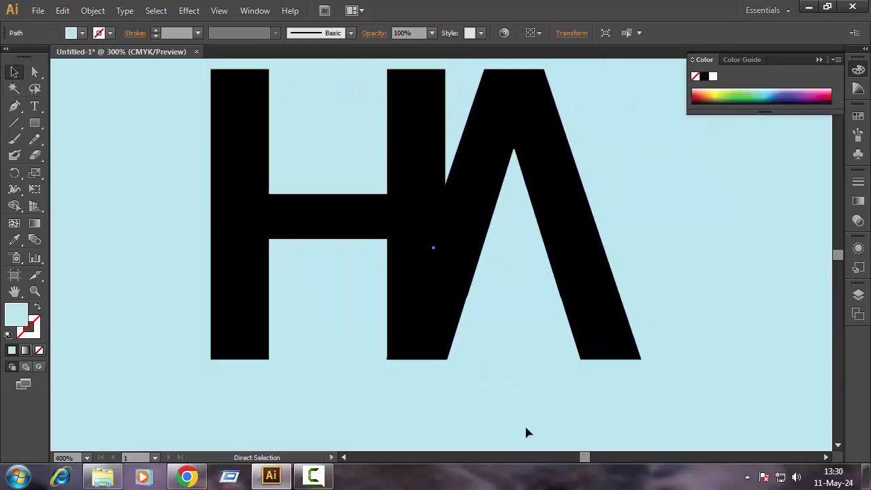
scroll(511, 394, "up", 1)
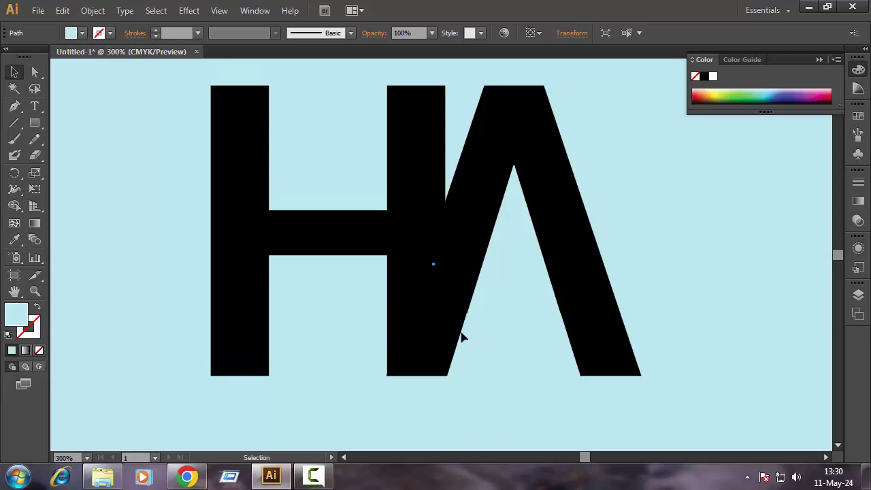
- Give the A a 3 pt offset path and expand it into shapes
left_click(449, 300)
left_click(96, 7)
mouse_move(143, 282)
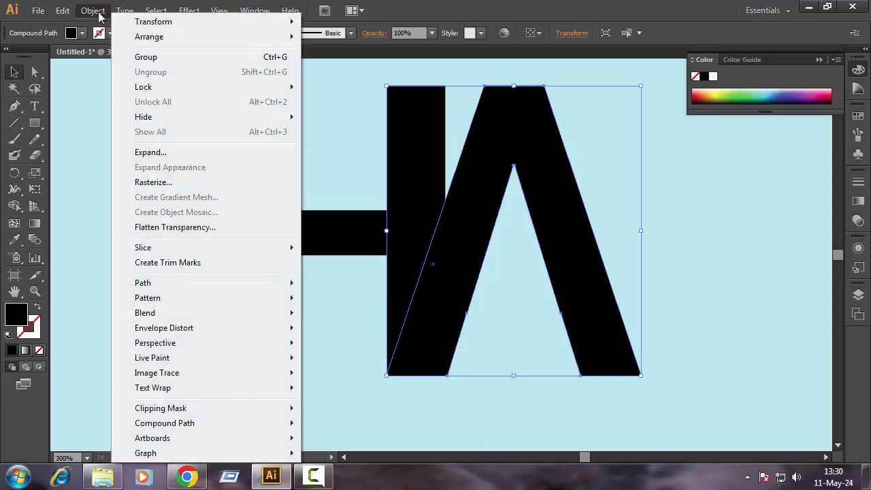
left_click(359, 334)
type("3")
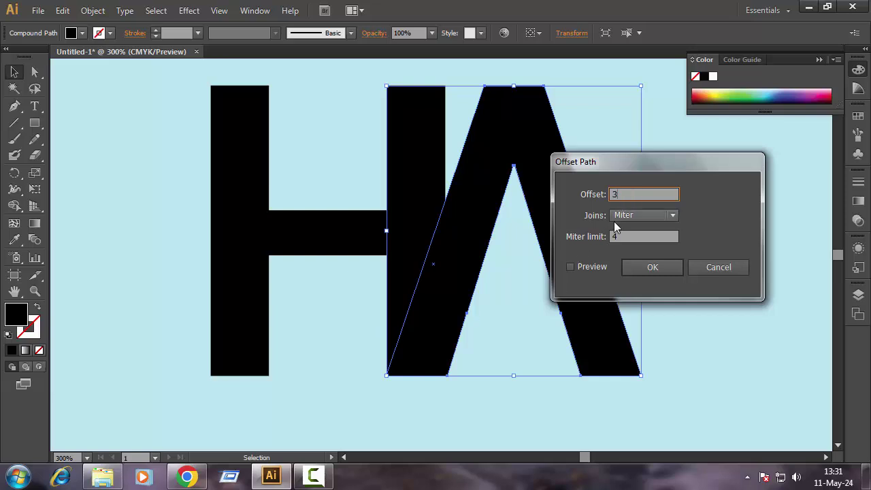
left_click(570, 267)
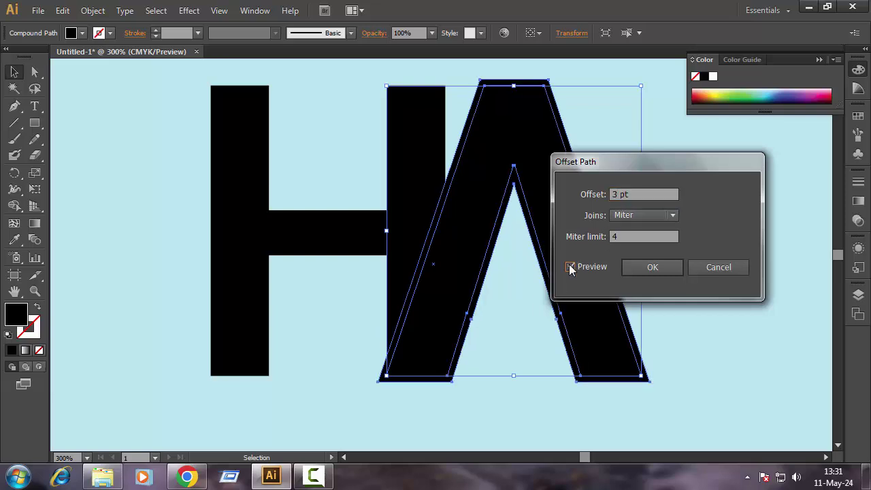
left_click(650, 267)
left_click(93, 12)
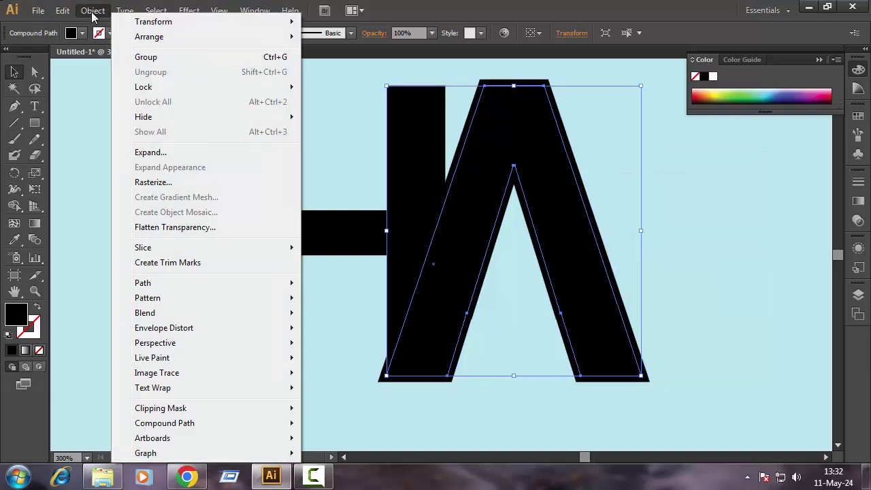
left_click(149, 152)
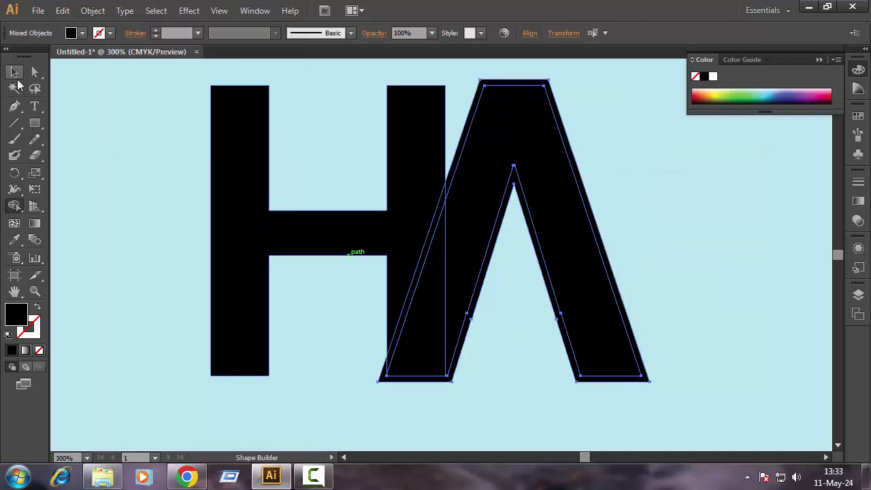
- Add the H and use Shape Builder to carve the gap between H stem and A leg
left_click(255, 242, "shift")
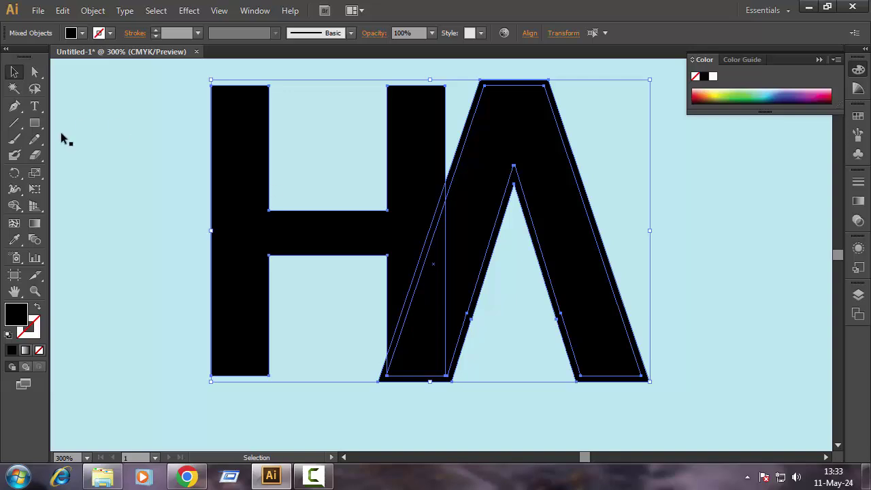
left_click(16, 208)
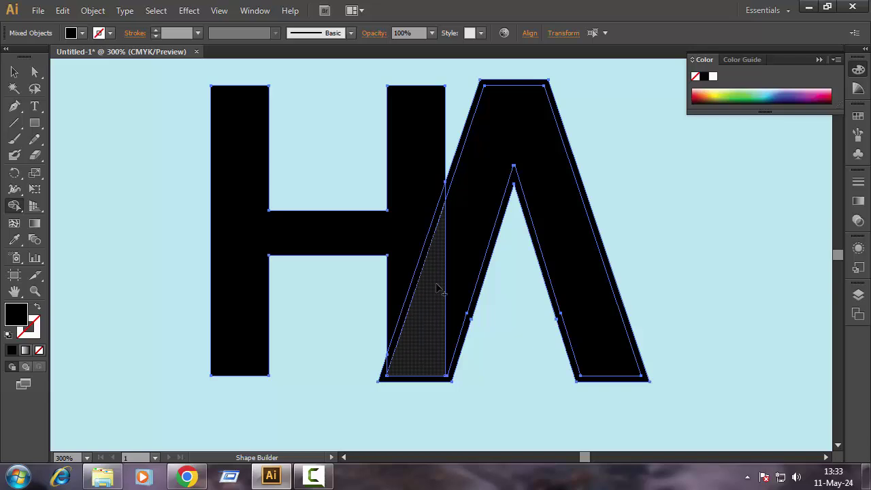
left_click_drag(439, 289, 450, 276)
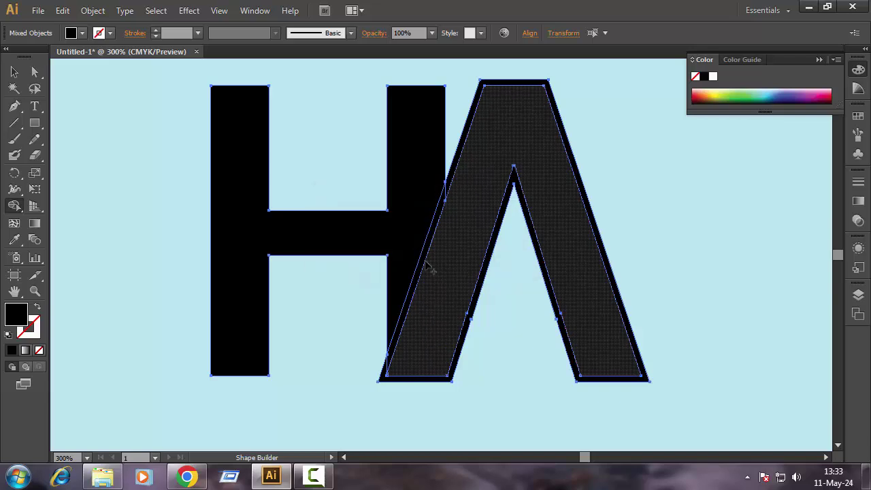
left_click(429, 265)
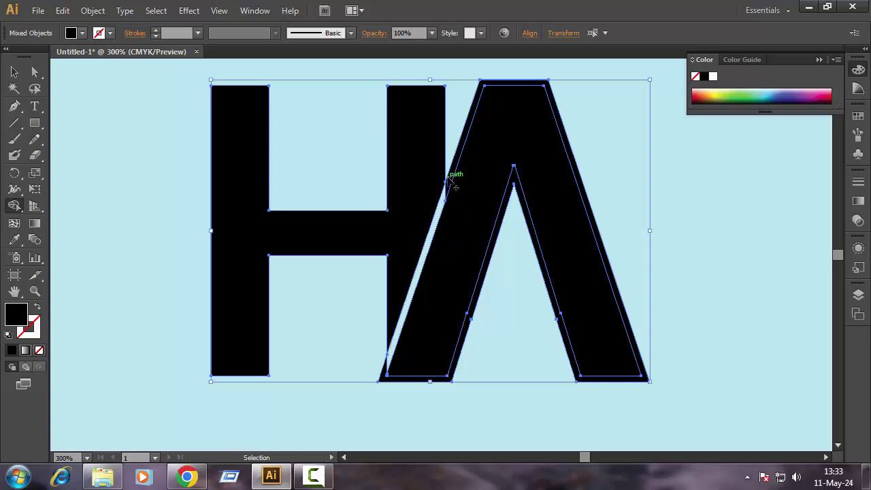
key("ctrl+plus")
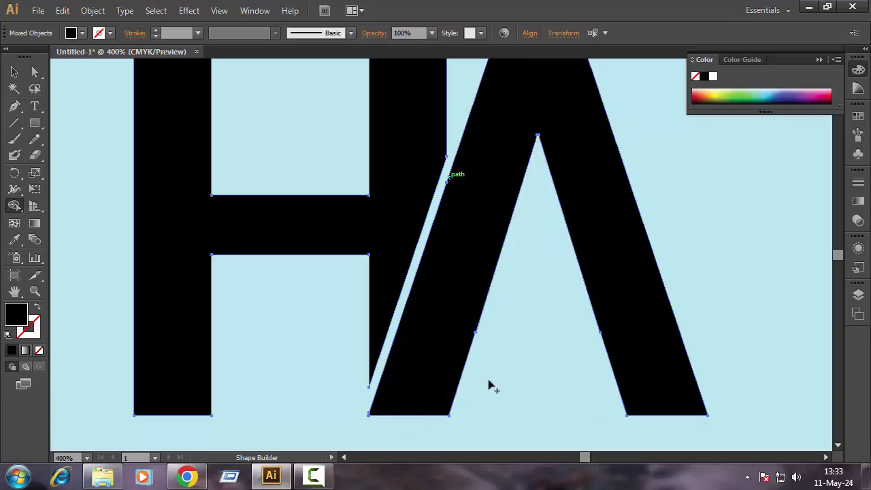
left_click(15, 72)
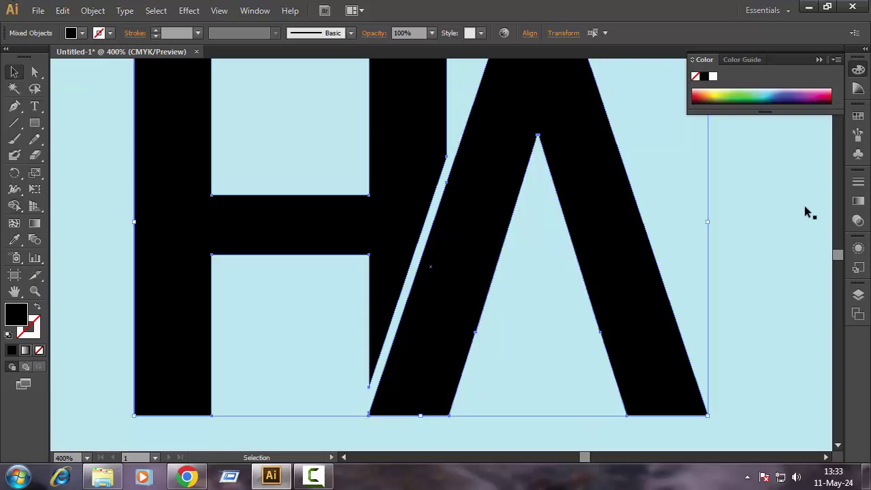
left_click(754, 213)
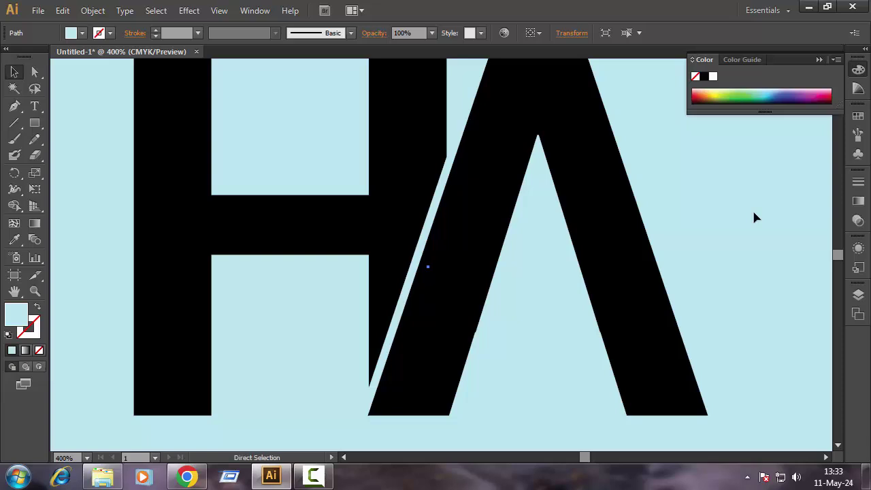
- Draw a closed thin crescent with the Pen tool arcing across the A's legs
key("ctrl+minus")
key("ctrl+minus")
key("ctrl+plus")
left_click(14, 107)
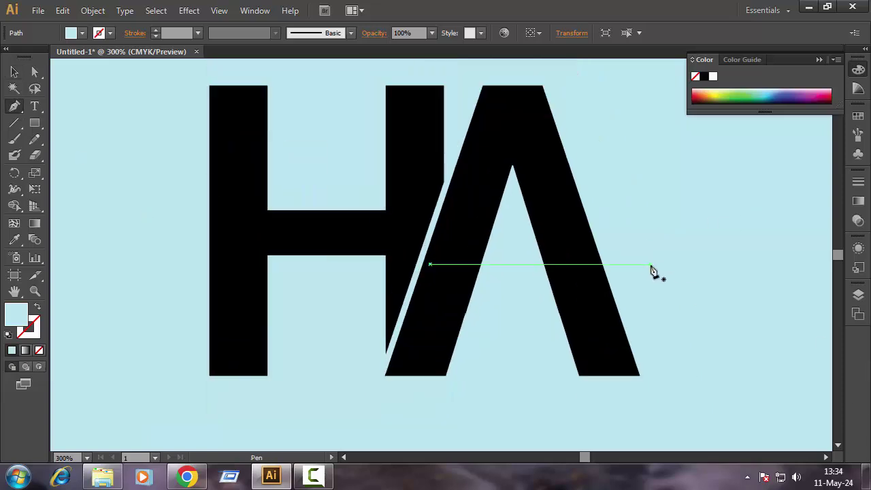
left_click(677, 349)
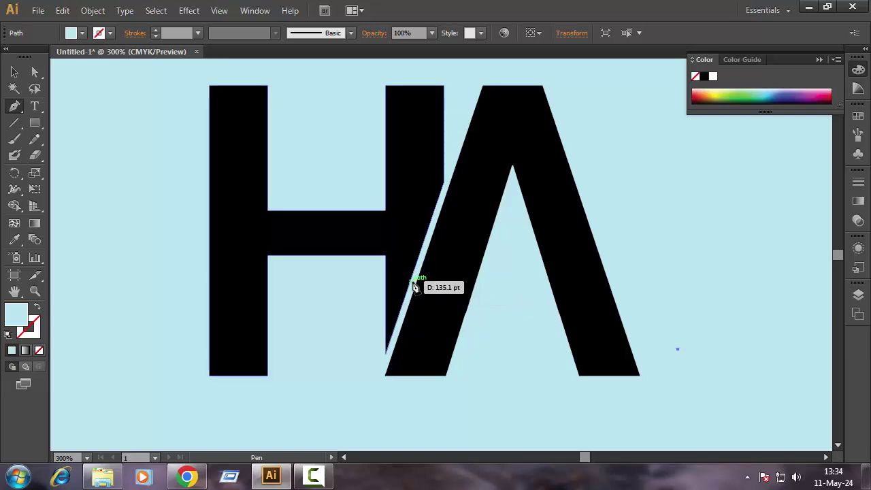
mouse_move(411, 282)
left_mouse_down()
mouse_move(335, 374)
mouse_move(278, 388)
left_mouse_up()
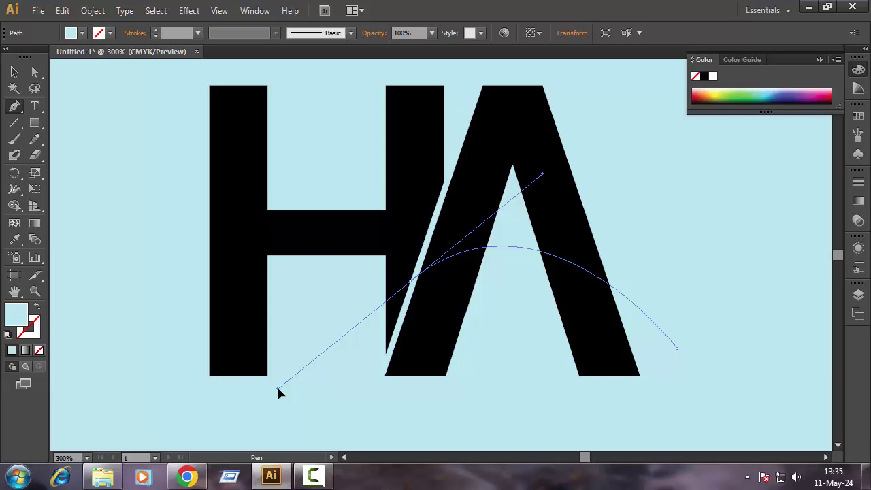
left_click(411, 283)
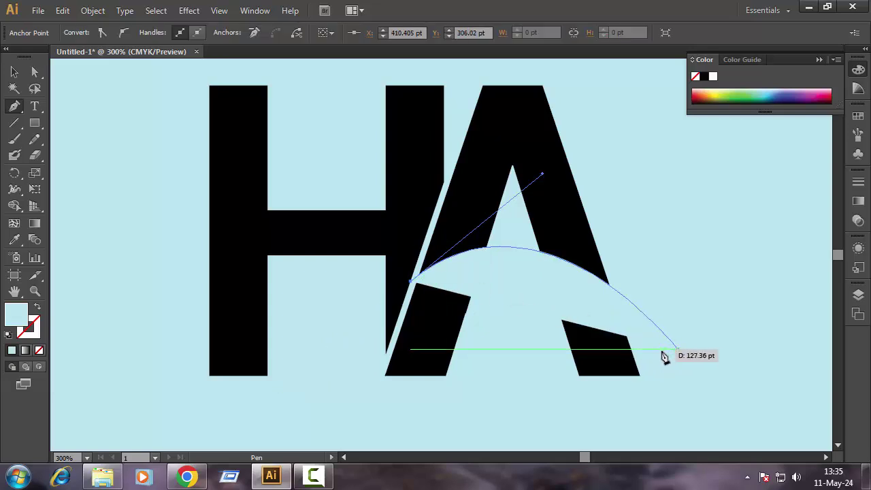
mouse_move(661, 350)
left_mouse_down()
mouse_move(703, 424)
mouse_move(816, 390)
left_mouse_up()
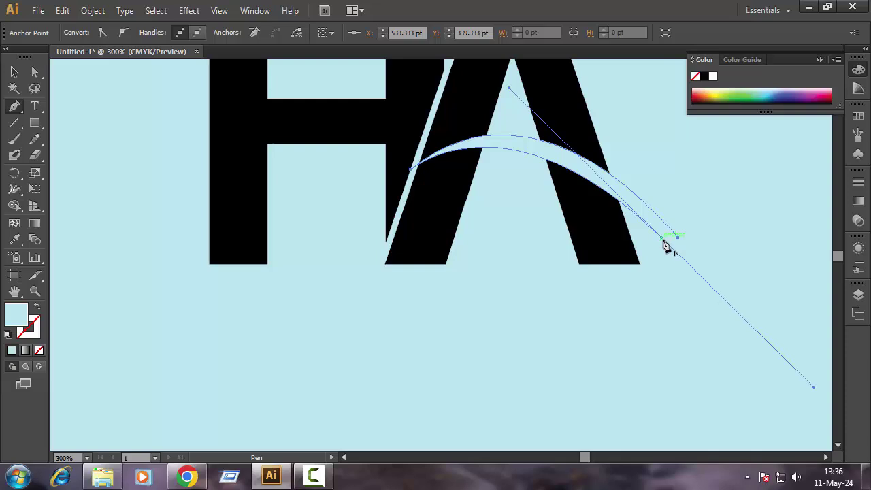
left_click_drag(664, 240, 680, 243)
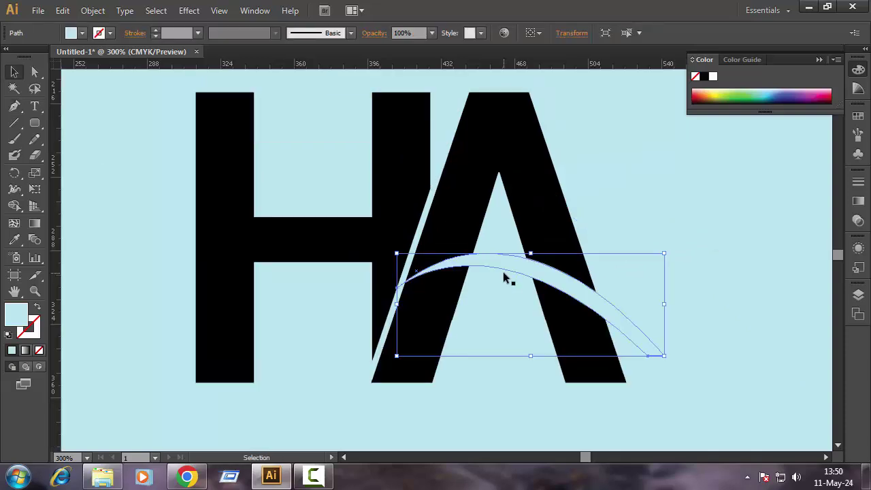
key("ctrl+minus")
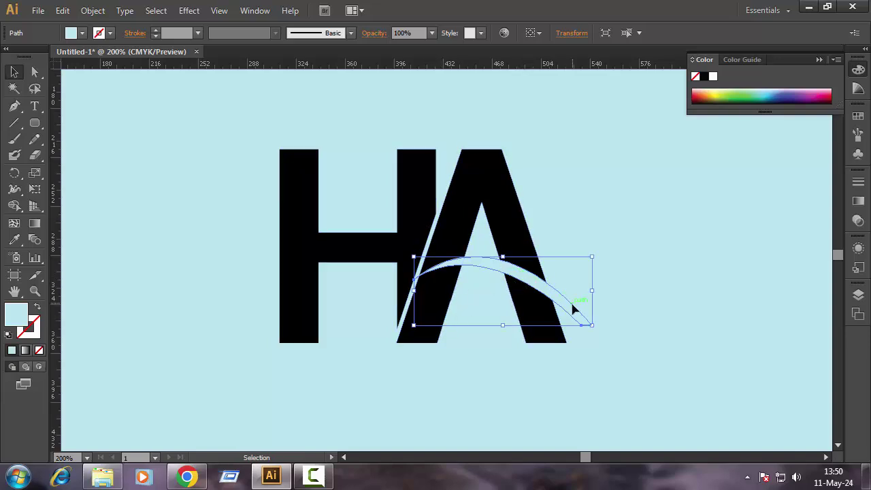
- Apply a 4 pt Offset Path to the crescent to form a wider band
left_click(92, 11)
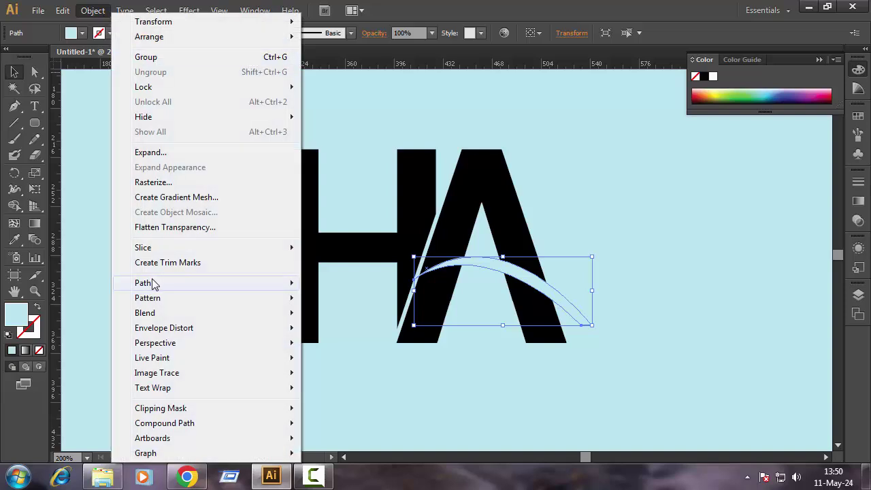
mouse_move(204, 283)
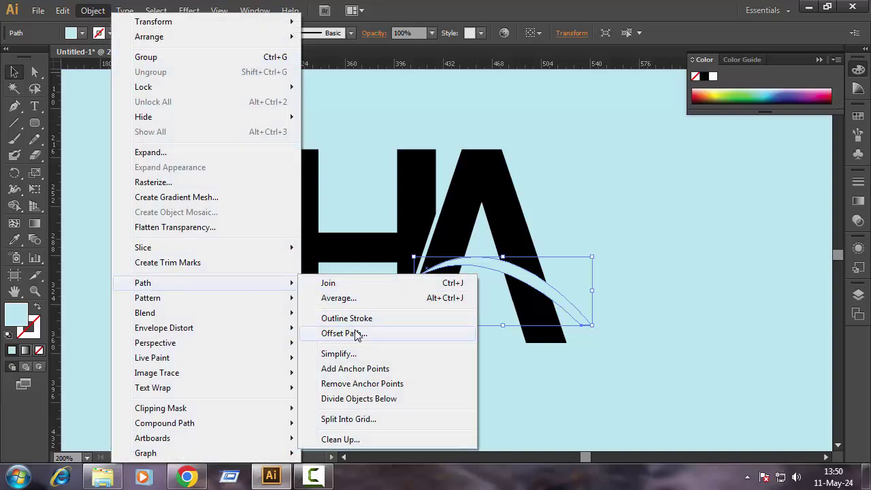
left_click(357, 335)
type("4")
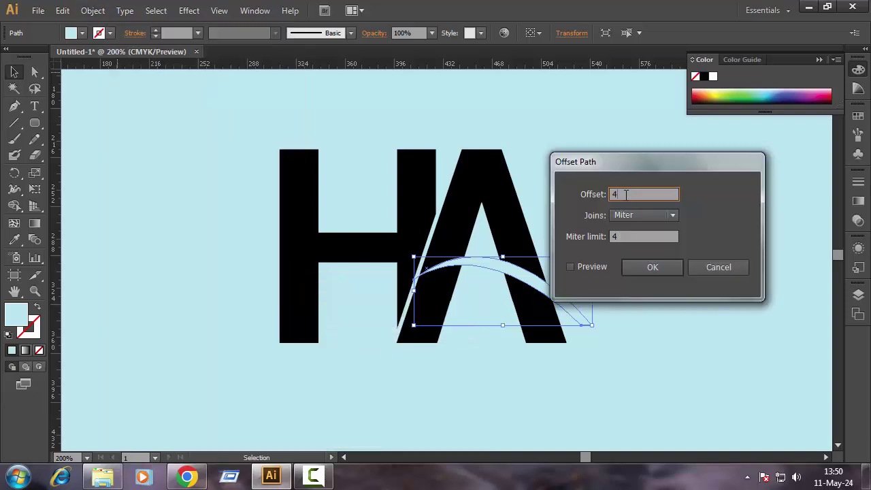
key("Return")
key("ctrl+plus")
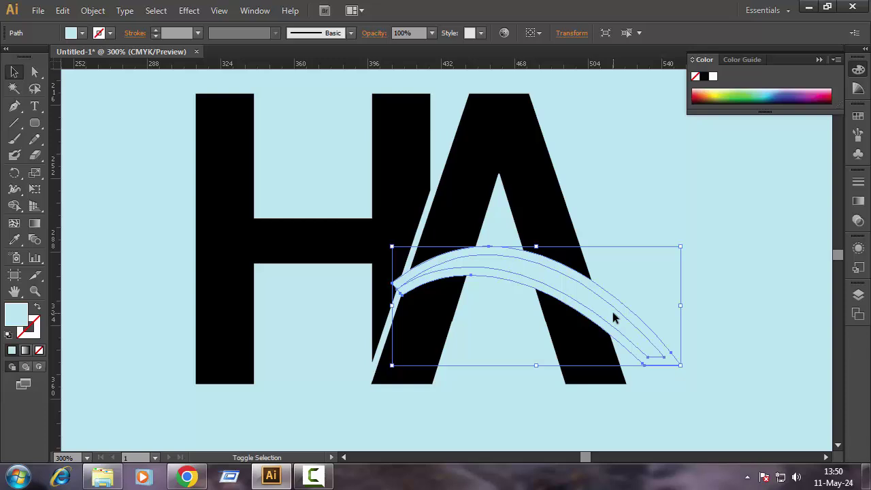
- With the A and band selected, split the A, remove the band's tail, and merge its middle
left_click(531, 180, "shift")
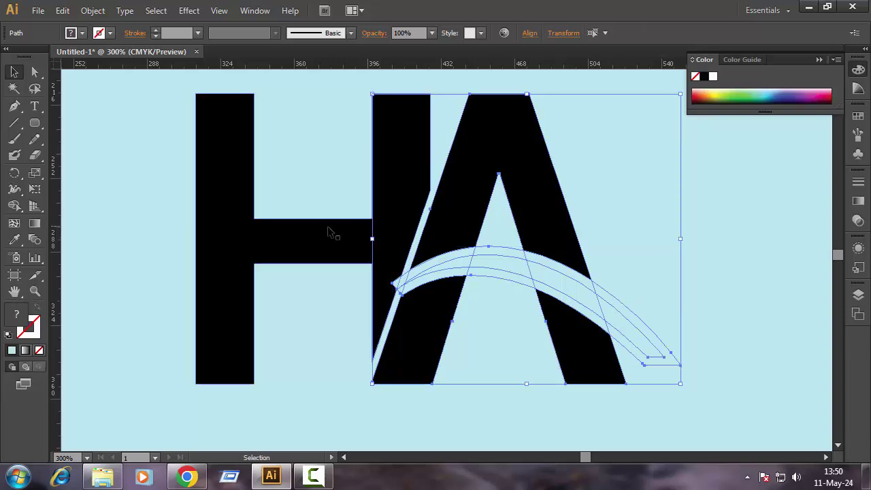
left_click(14, 206)
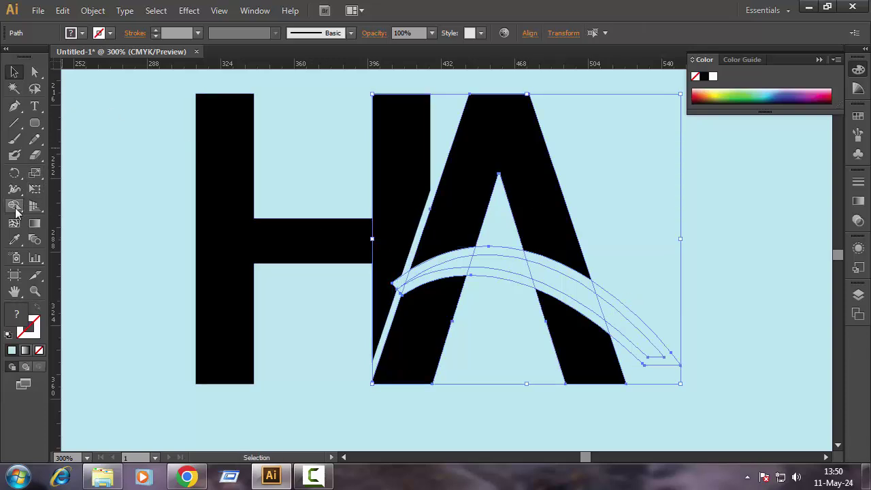
left_click(400, 284)
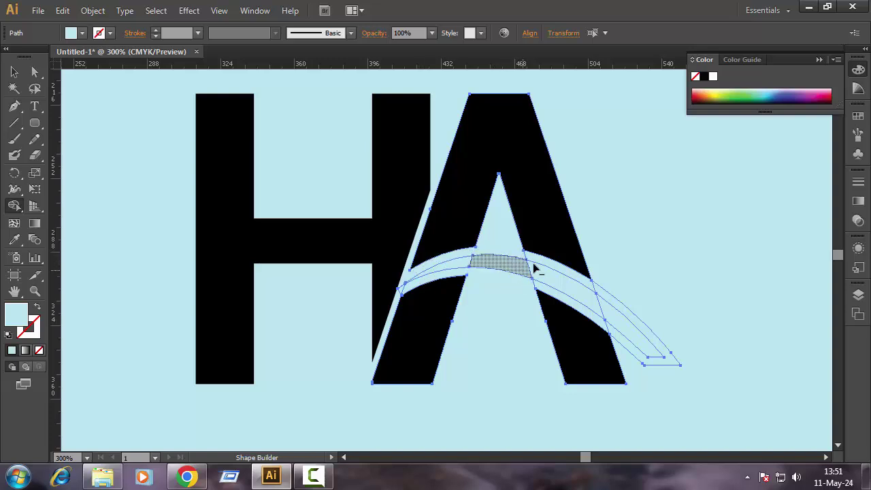
left_click(596, 304)
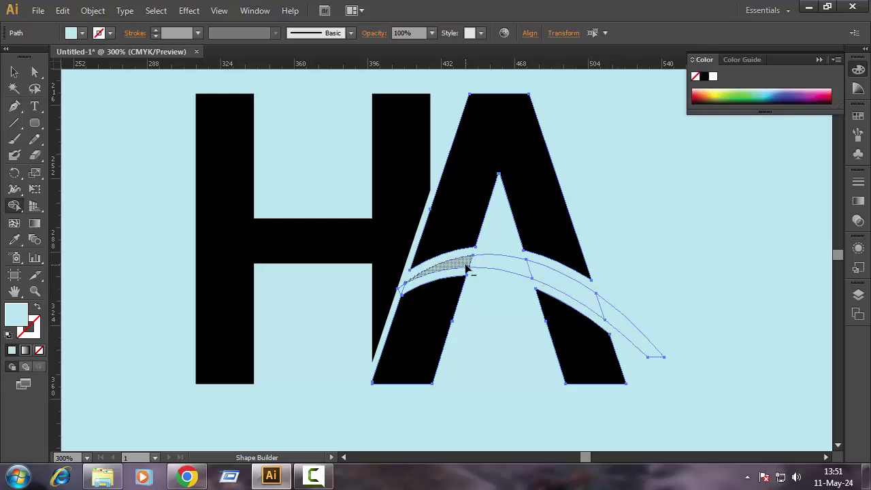
left_click_drag(465, 266, 482, 264)
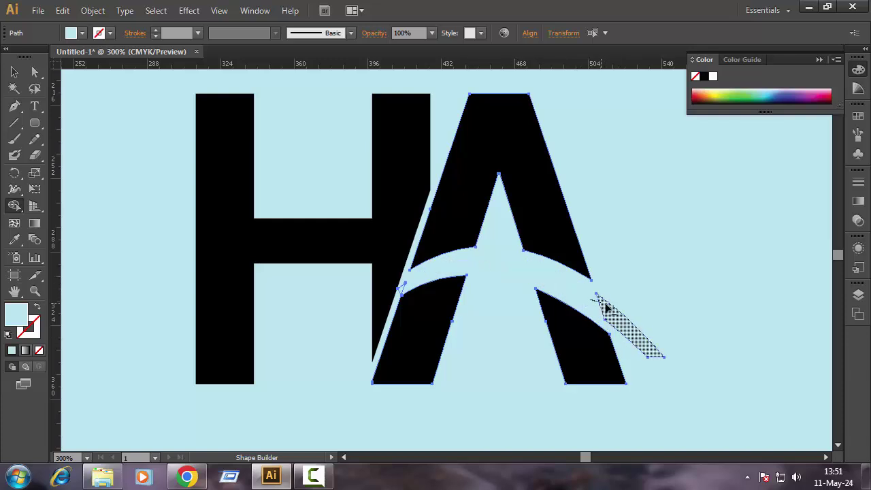
- Delete the small sliver beside the A's left leg with the Shape Builder
key("a")
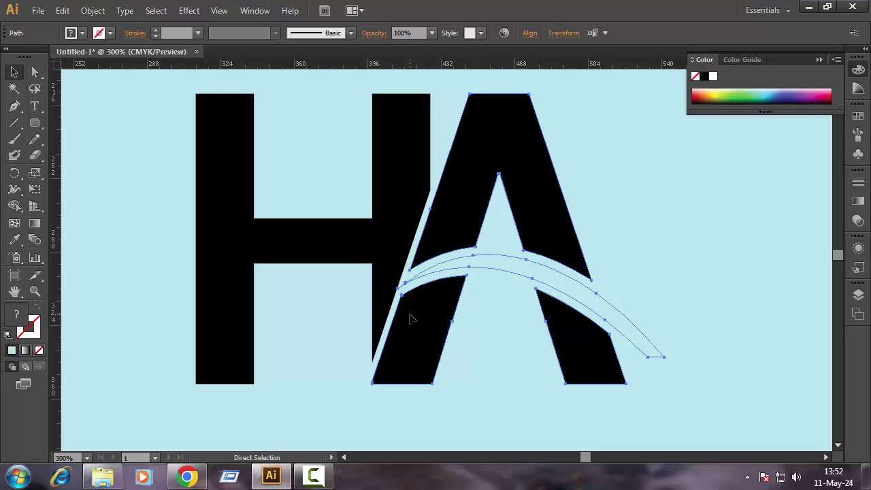
scroll(408, 316, "up", 3)
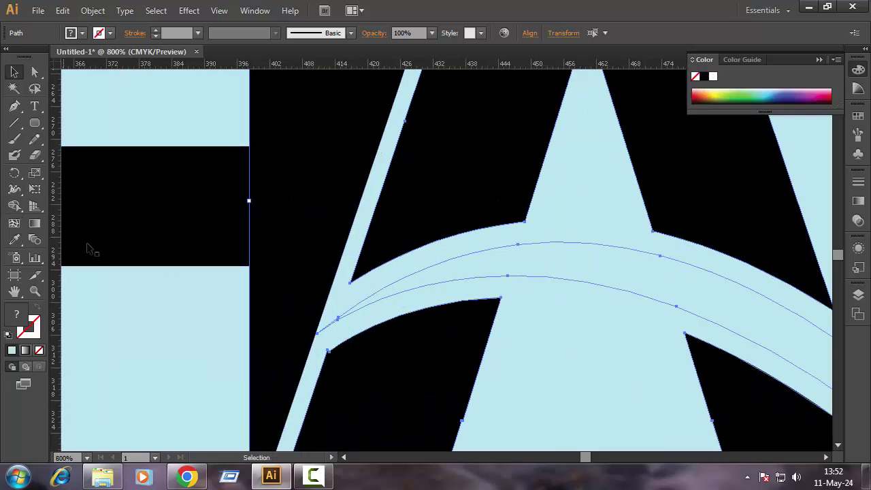
left_click(14, 206)
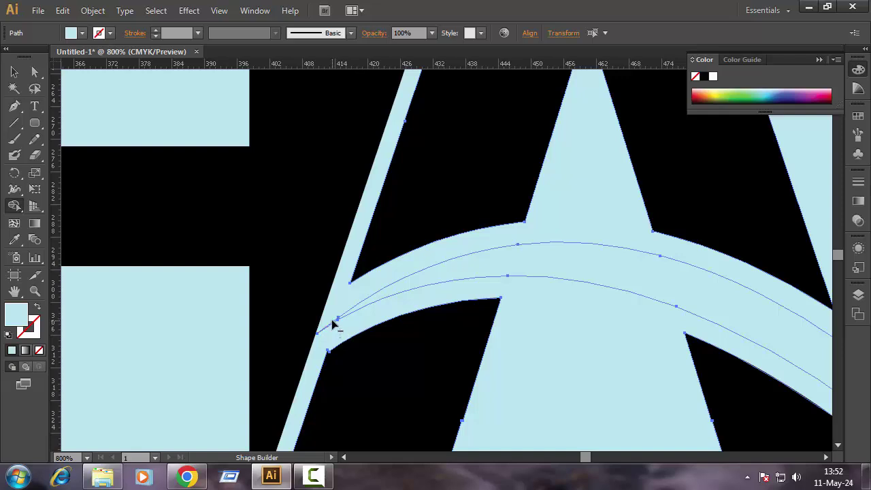
left_click(334, 325, "alt")
key("ctrl+minus")
key("ctrl+minus")
key("ctrl+minus")
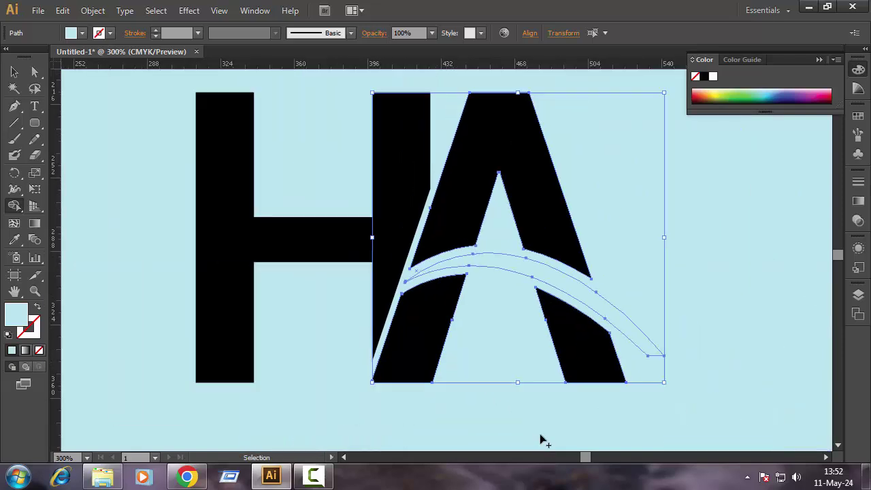
key("ctrl+minus")
- Fill the arc pieces black by sampling the H with the Eyedropper
left_click(14, 240)
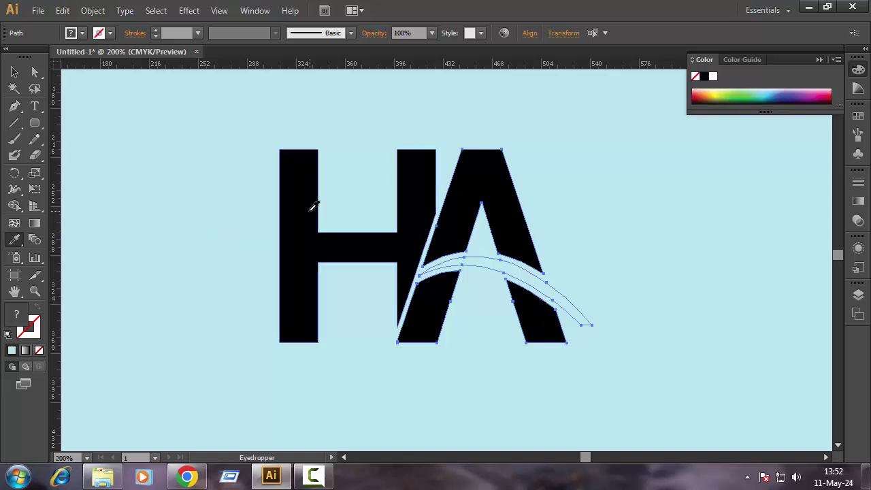
left_click(309, 204)
left_click(15, 74)
left_click(132, 141)
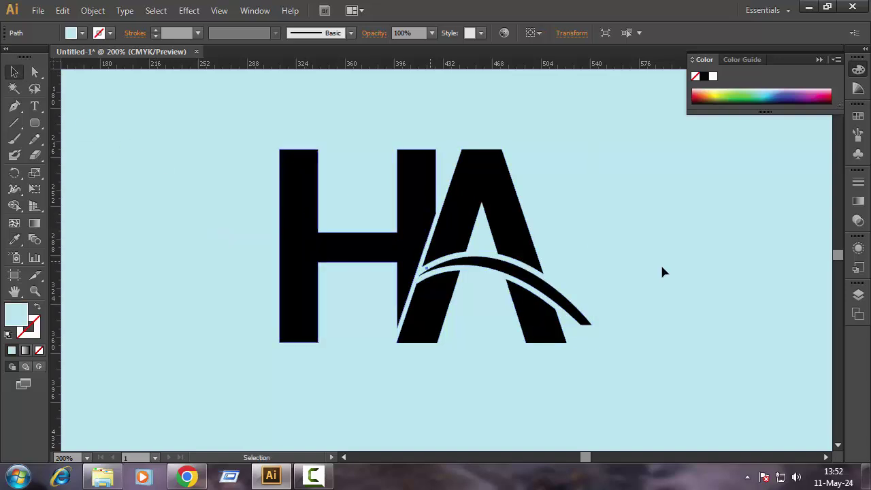
- Draw a small rounded-rectangle pill above the A and fill it black from the H
key("ctrl+plus")
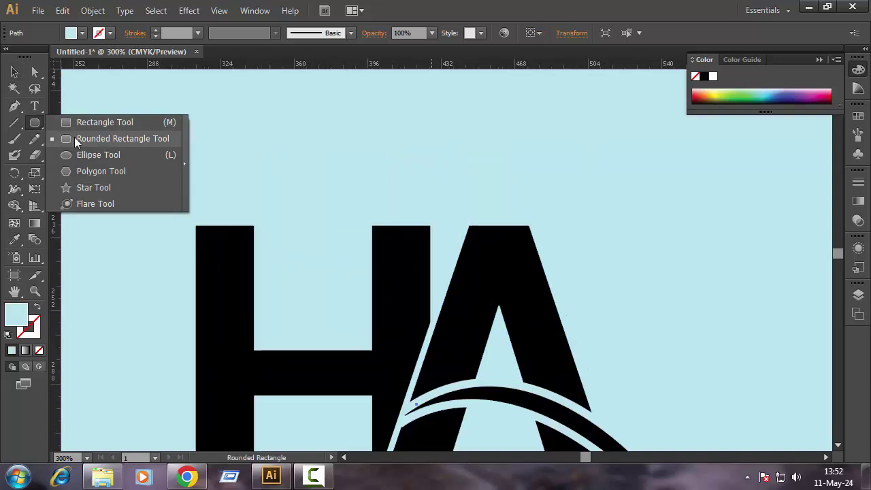
left_click_drag(35, 123, 64, 140)
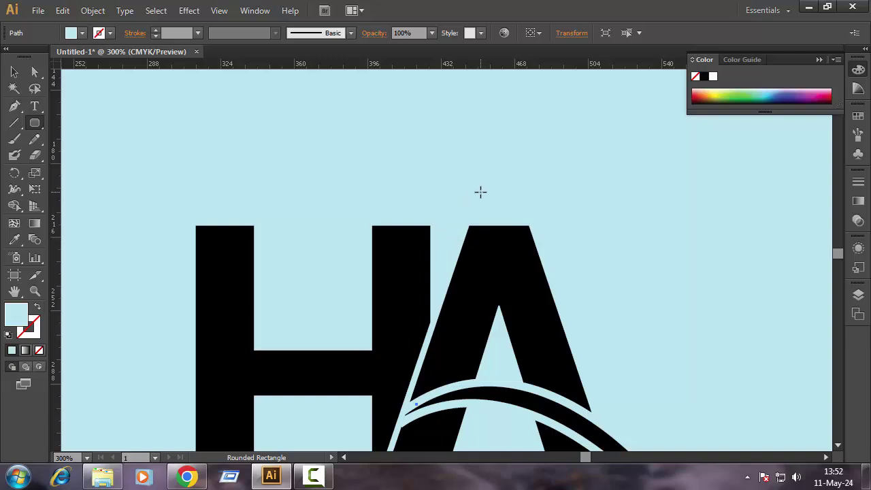
left_click_drag(480, 192, 524, 213)
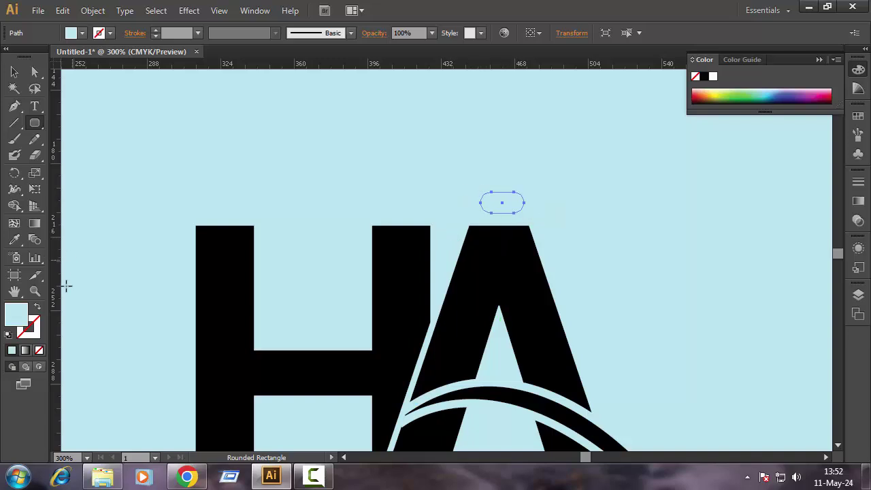
left_click(14, 240)
left_click(228, 254)
left_click(15, 73)
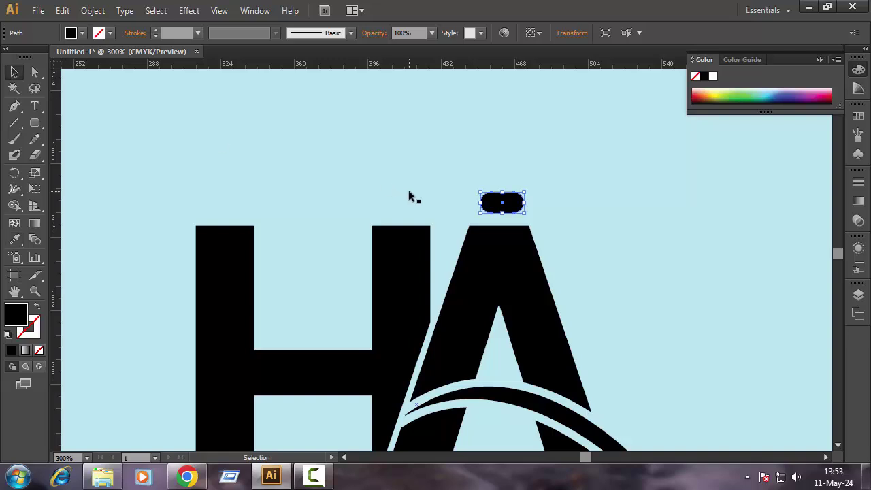
left_click(597, 241)
key("ctrl+plus")
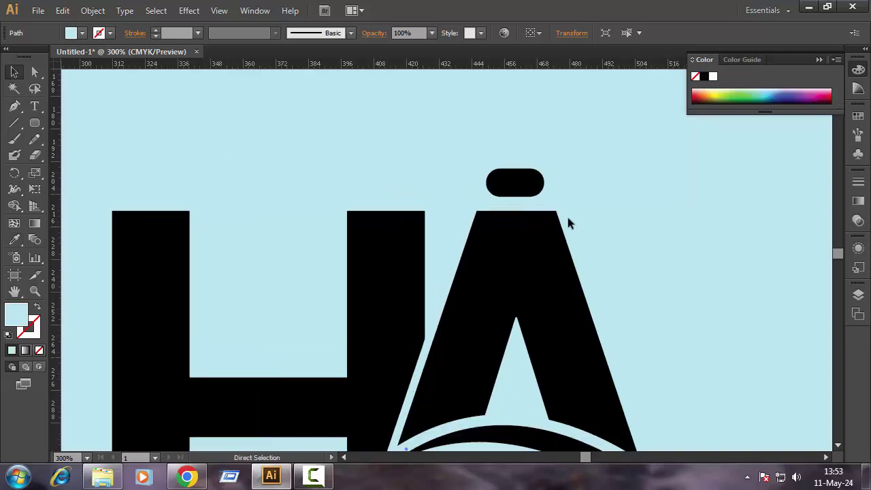
- Add a horizontal guide at the pill's top and raise both H stem tops up to it
left_click_drag(454, 65, 462, 168)
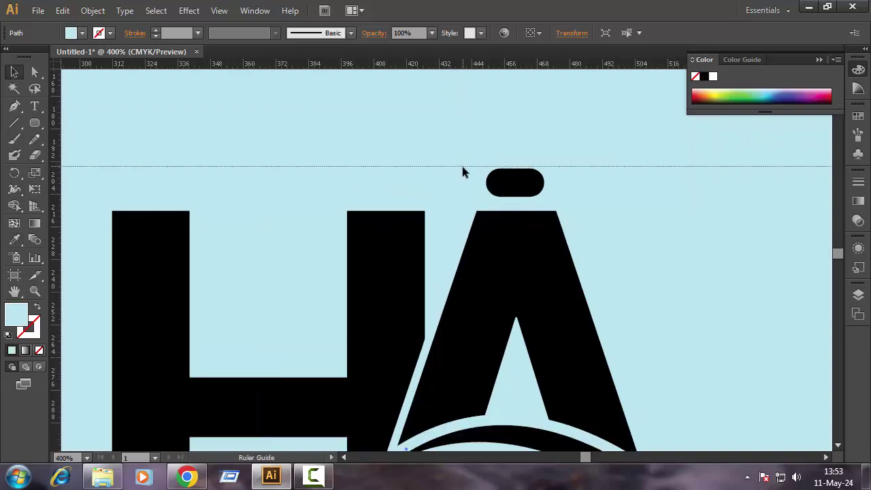
left_click(140, 287)
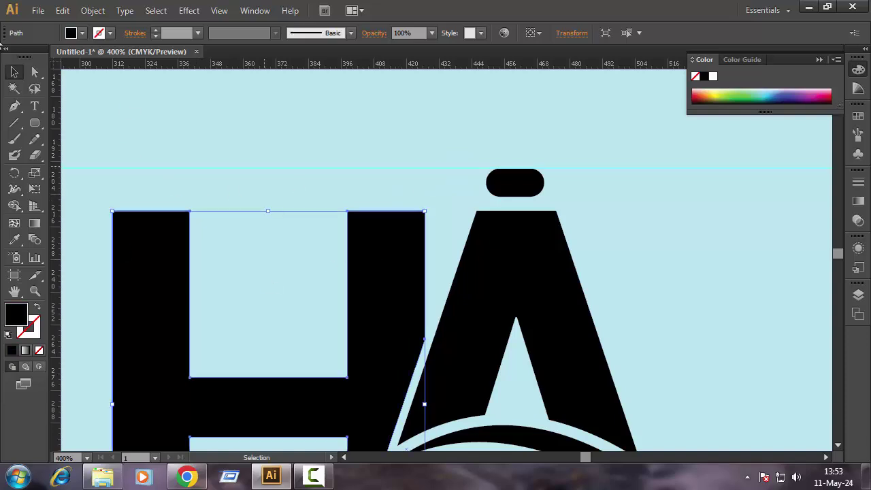
left_click(35, 73)
left_click(347, 212)
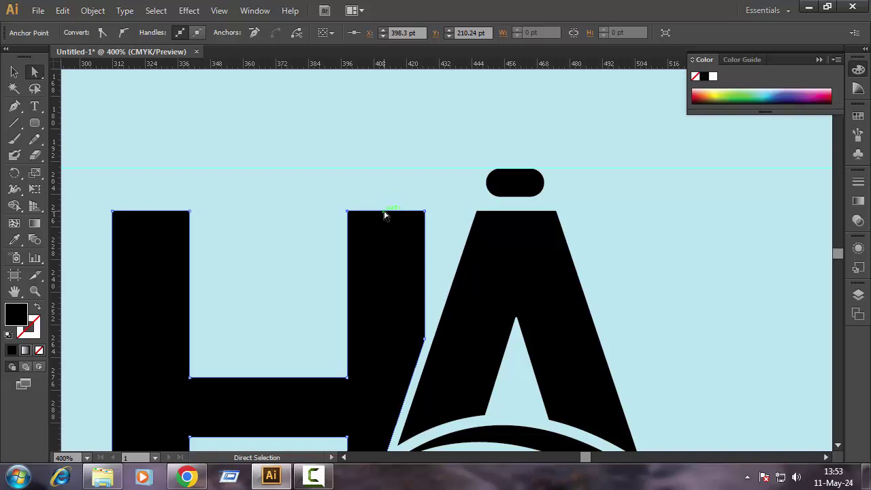
left_click_drag(385, 215, 383, 174)
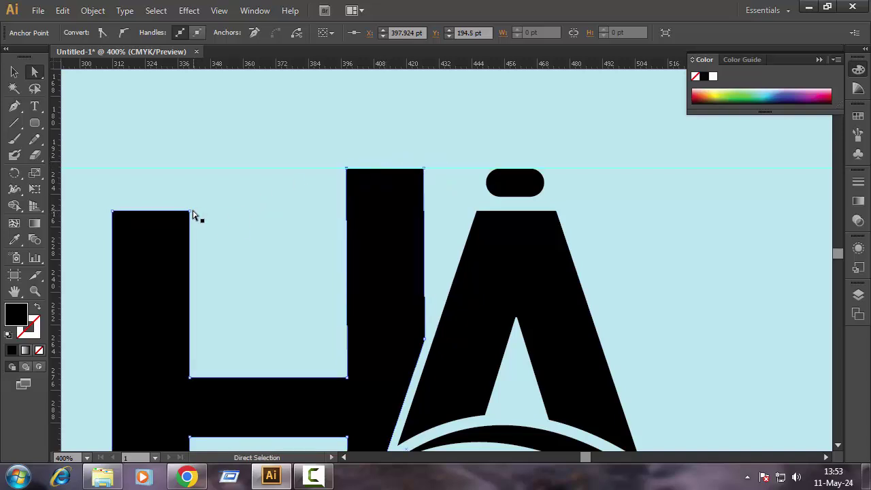
left_click(127, 224)
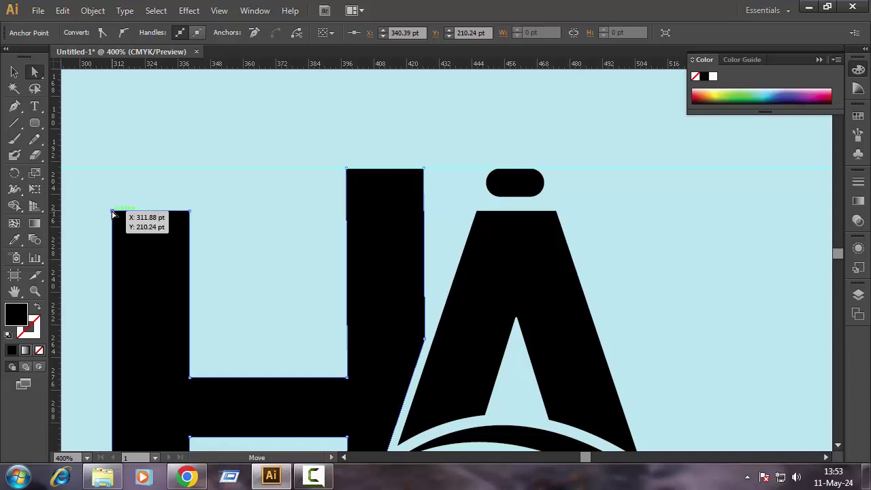
left_click_drag(143, 215, 146, 175)
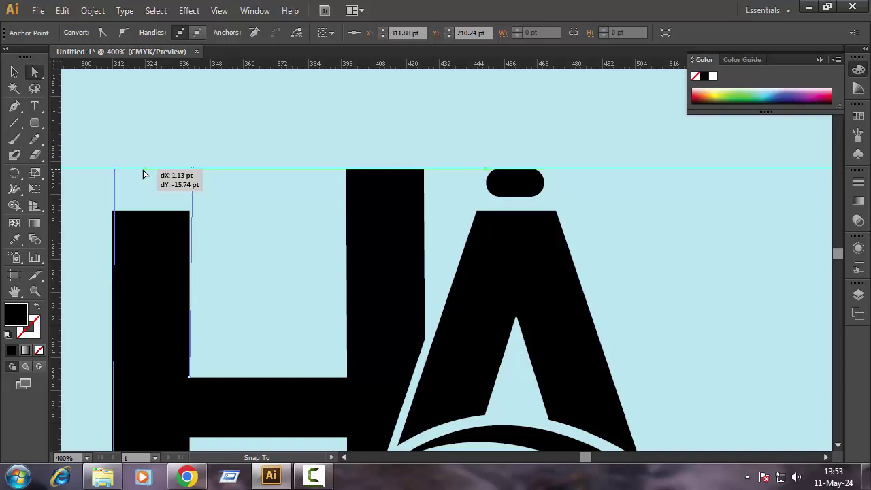
left_click_drag(146, 176, 143, 174)
left_click(685, 258)
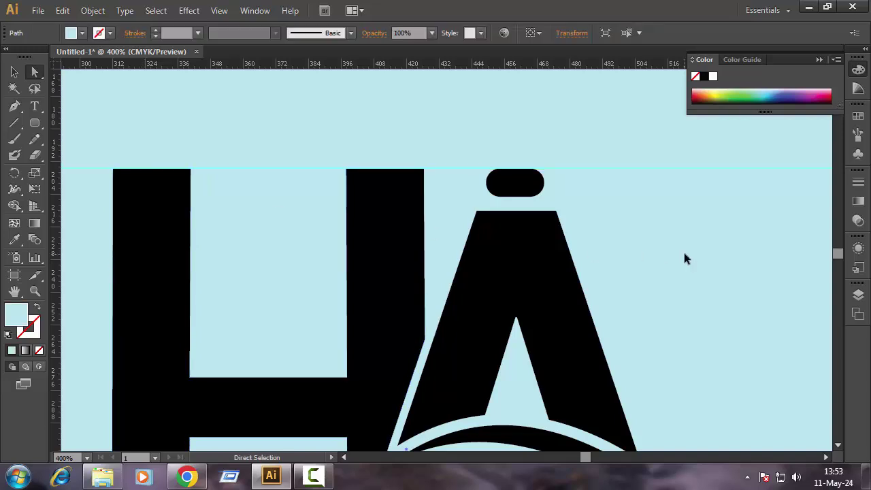
key("ctrl+minus")
key("ctrl+minus")
key("ctrl+minus")
key("ctrl+minus")
key("ctrl+minus")
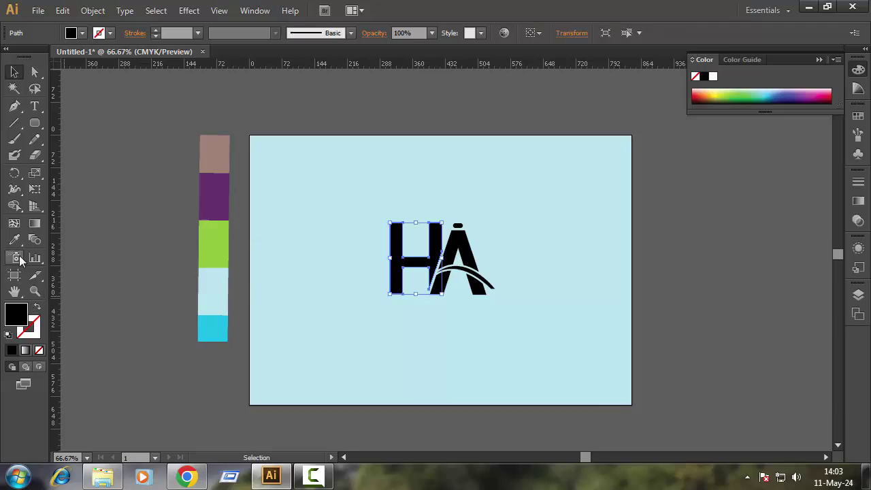
- Colour the H and swoosh purple and the A green using the Eyedropper
left_click(14, 240)
left_click(219, 200)
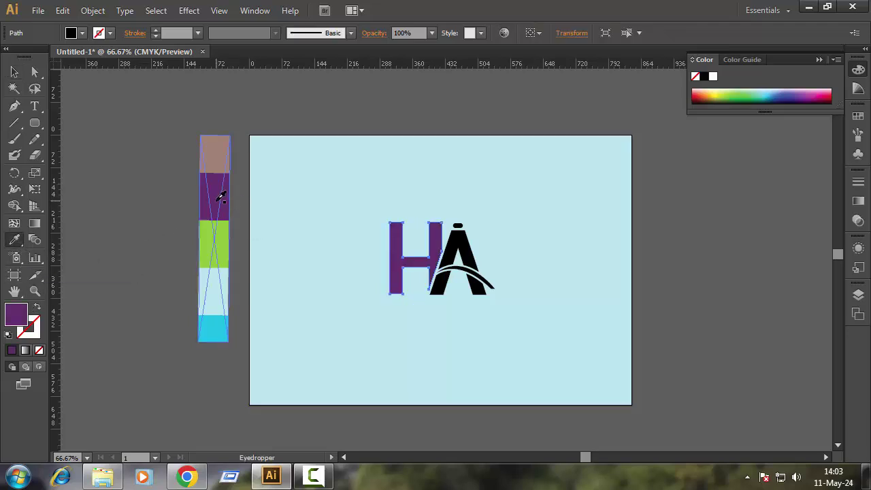
left_click(460, 272, "ctrl")
left_click(214, 153)
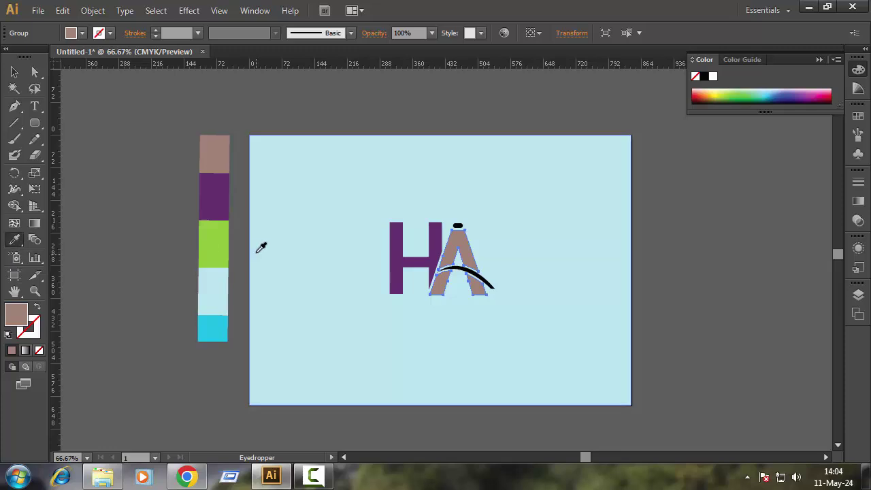
left_click(224, 243)
left_click(14, 73)
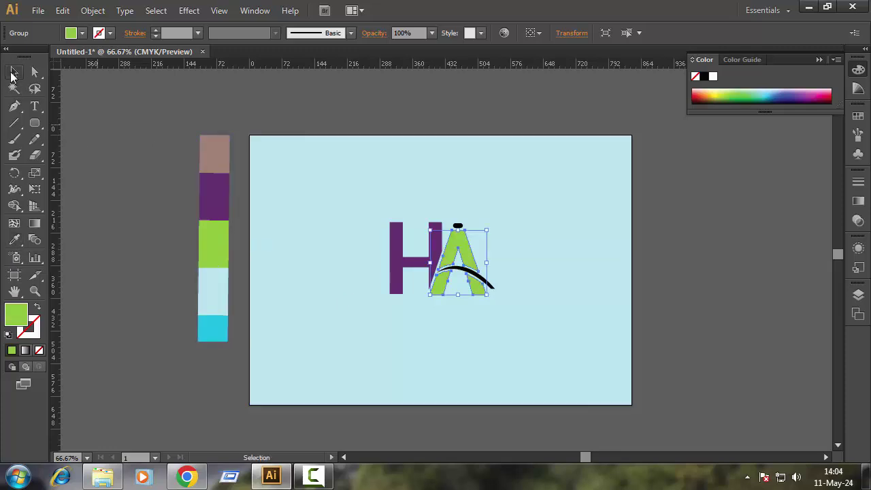
left_click(495, 290)
left_click(14, 239)
left_click(219, 195)
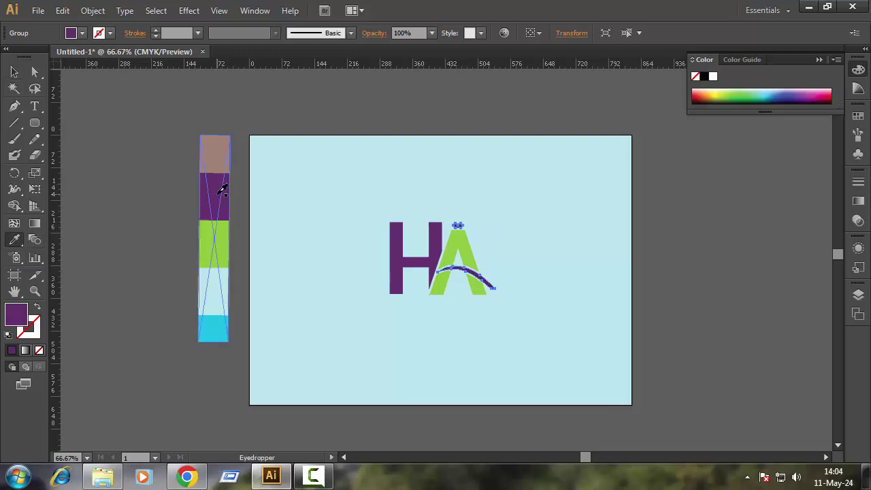
left_click(14, 89)
left_click(14, 73)
left_click(35, 88)
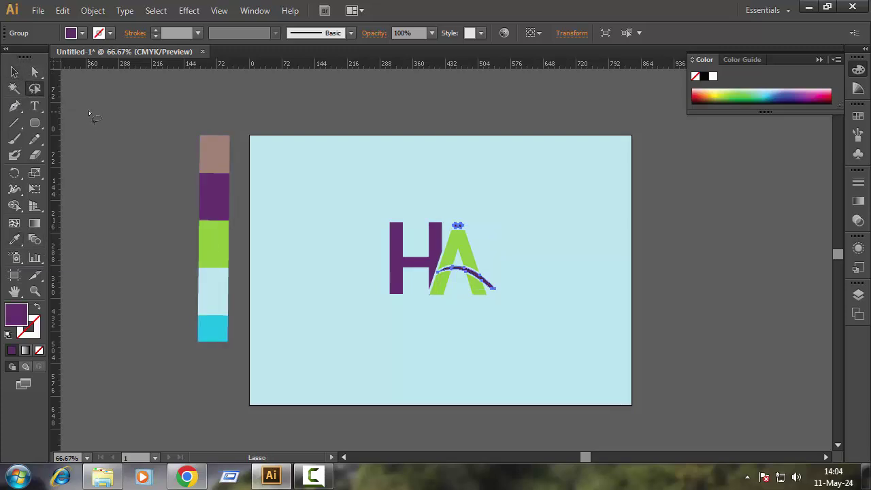
- Apply a Multiply drop shadow at 75% opacity, 7 pt offset, 5 pt blur to the monogram
key("v")
left_click(459, 235)
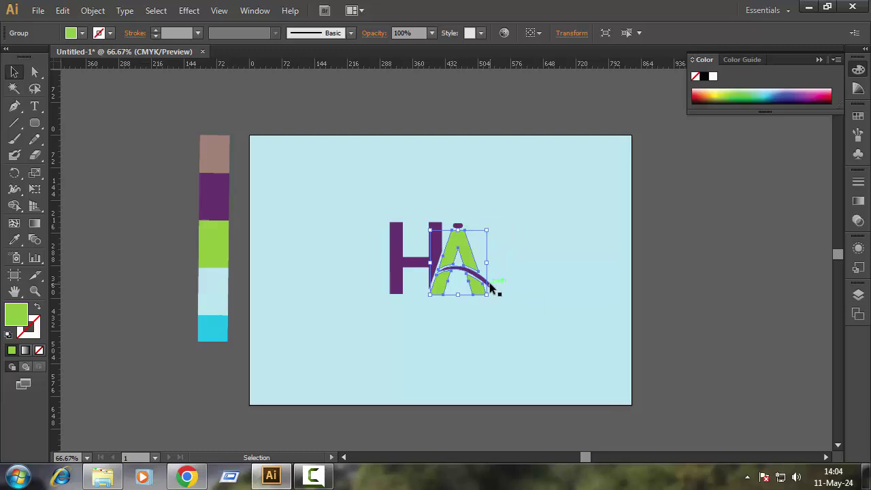
left_click(400, 269, "shift")
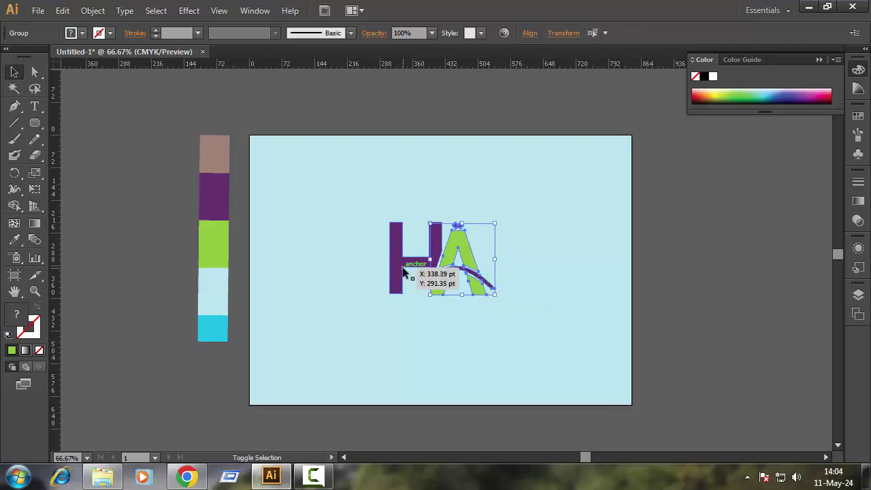
left_click(187, 12)
mouse_move(207, 164)
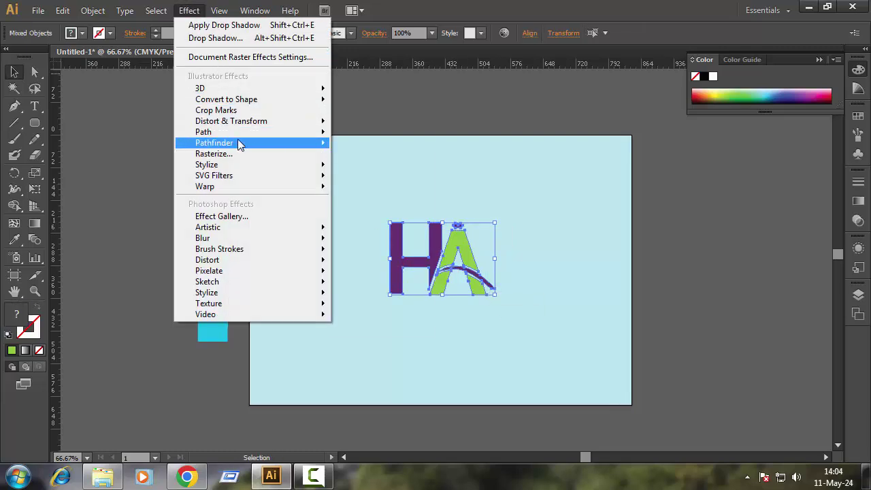
left_click(378, 167)
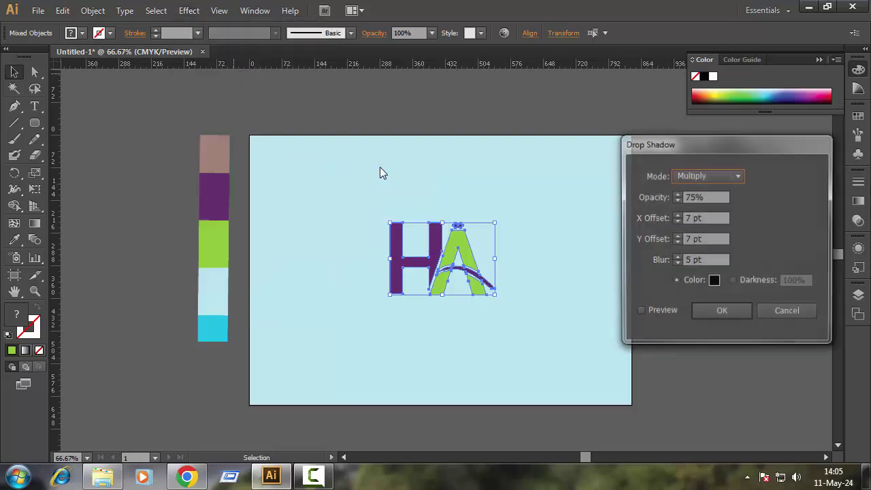
left_click(661, 313)
left_click(721, 314)
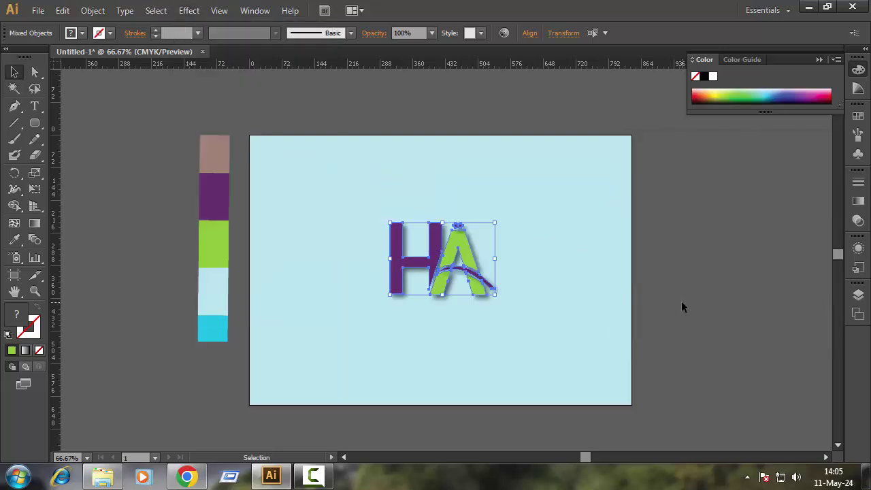
left_click(681, 301)
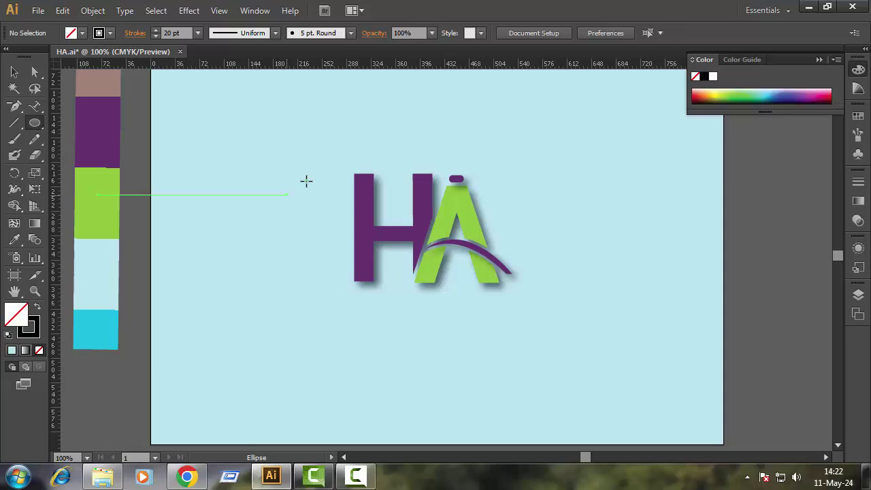
- Draw a 20 pt black circle centred around HA and place a spare copy beside the artboard
left_click_drag(313, 168, 413, 241)
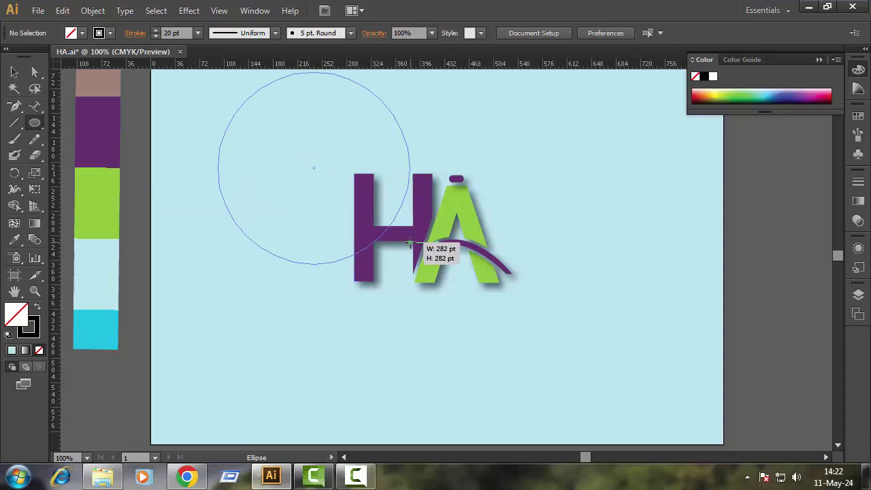
key("v")
left_click_drag(229, 137, 342, 208)
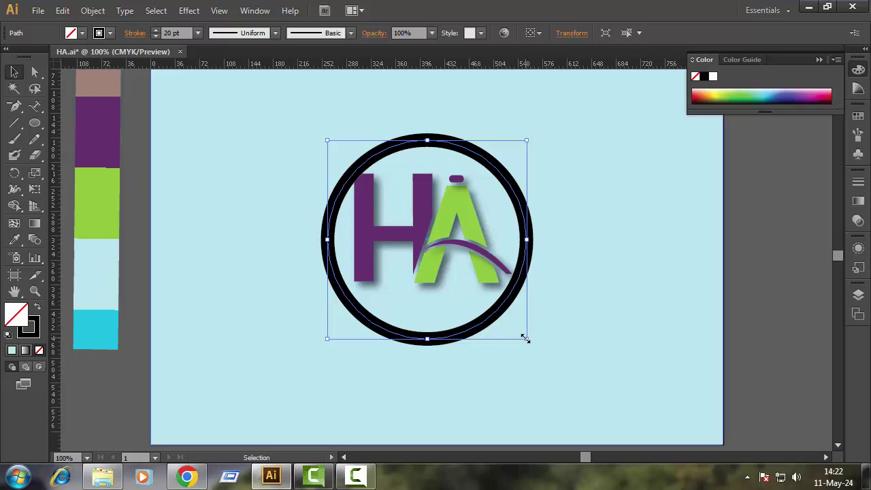
left_click_drag(525, 339, 533, 344)
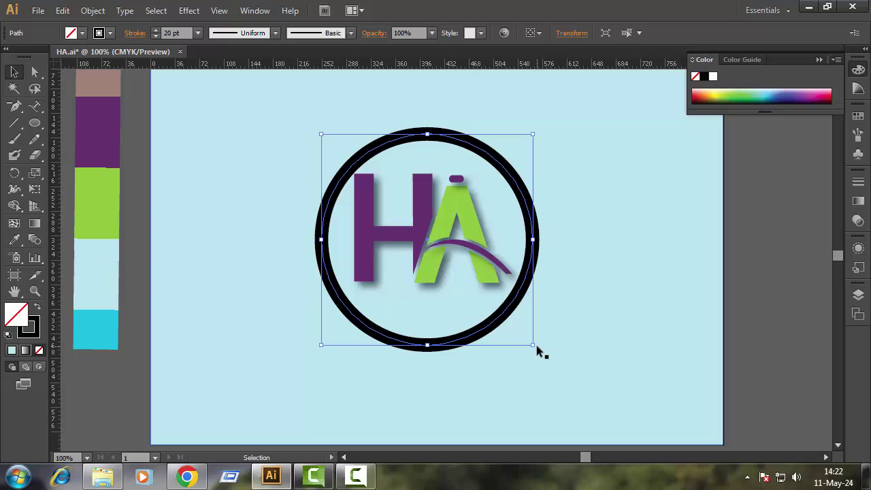
key("p")
key("v")
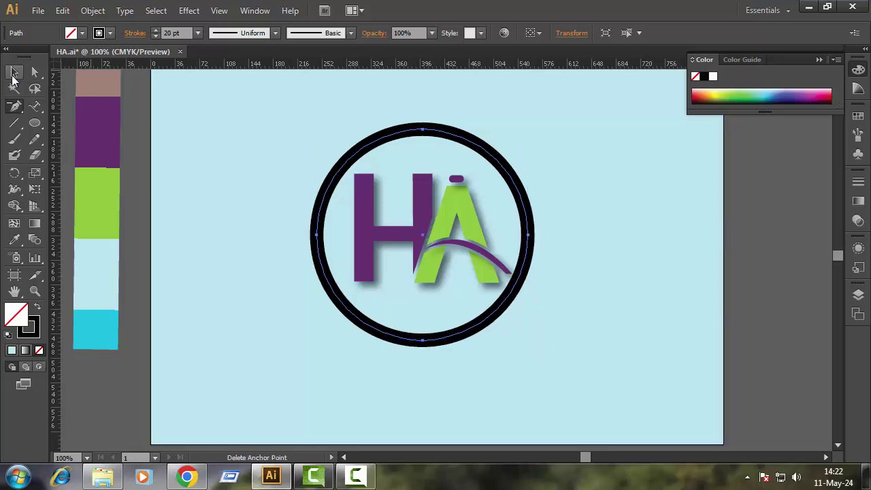
left_click_drag(530, 272, 533, 272)
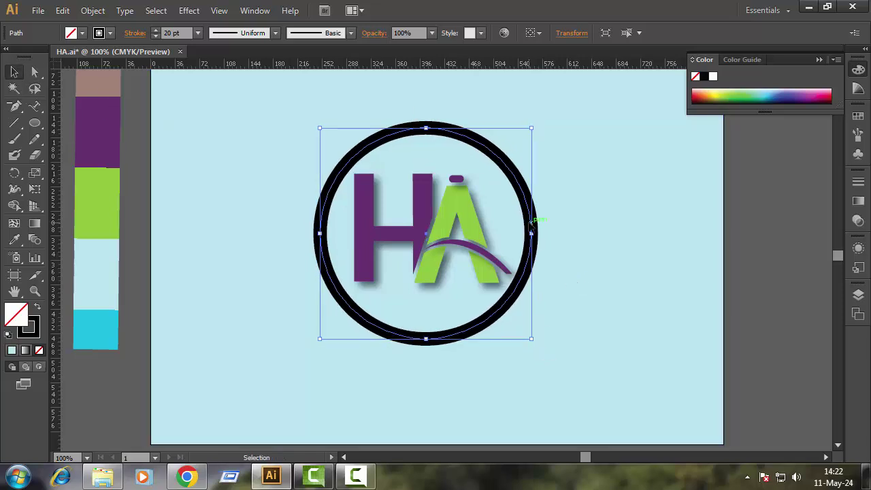
key("ctrl+minus")
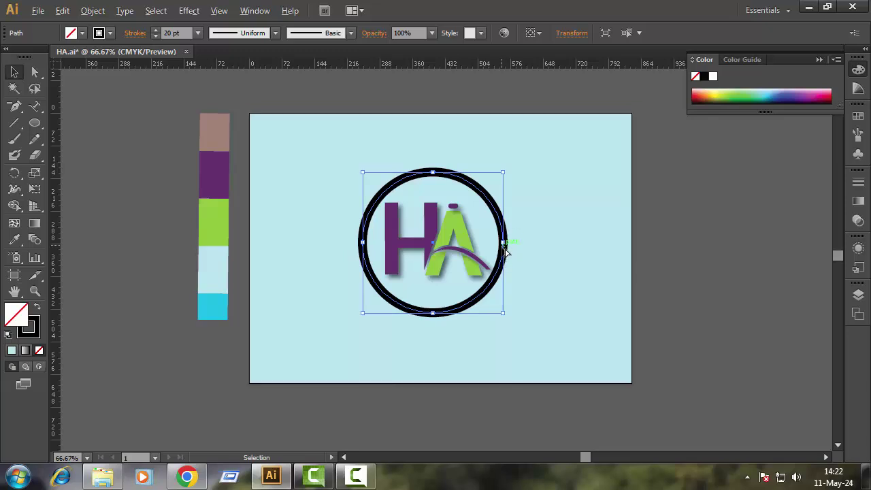
left_click_drag(505, 251, 789, 253)
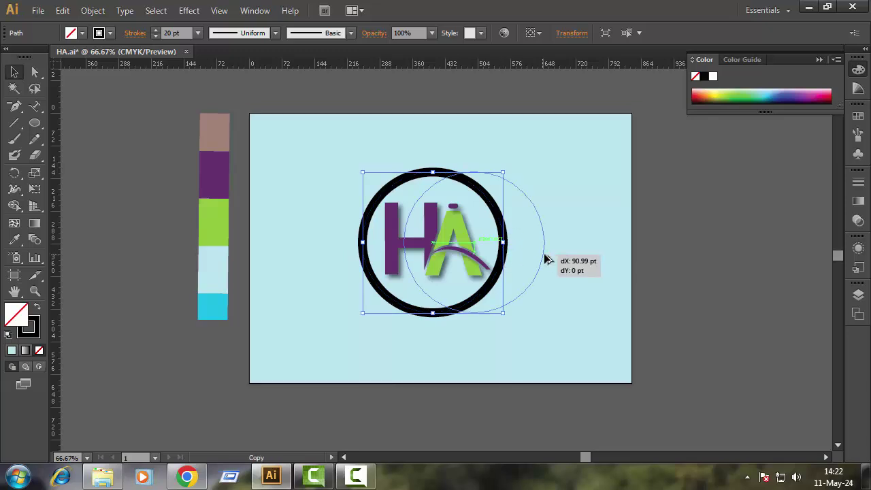
- Expand the 20 pt black ring around HA into a solid filled shape
left_click(504, 239)
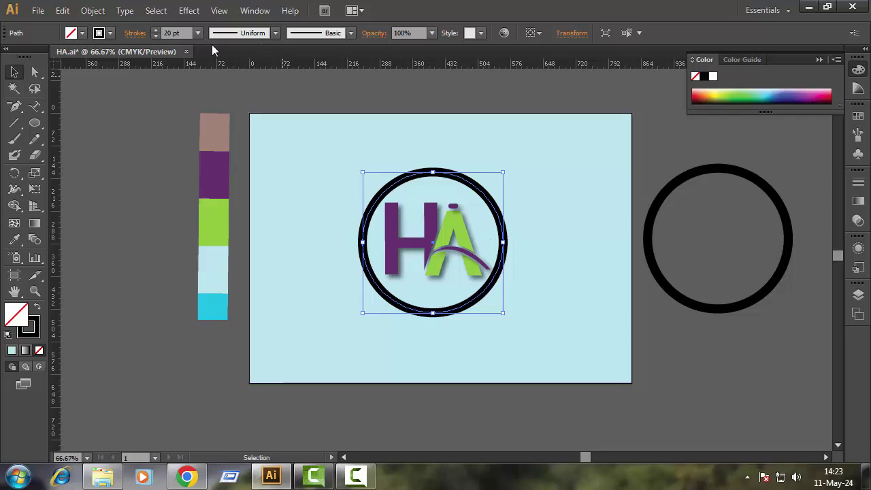
left_click(769, 370)
left_click(489, 201)
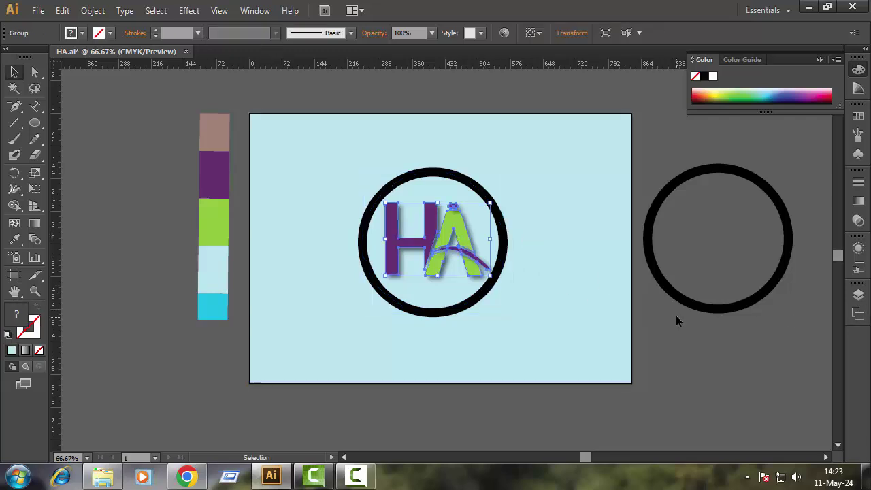
left_click(542, 252)
left_click(505, 237)
left_click(93, 10)
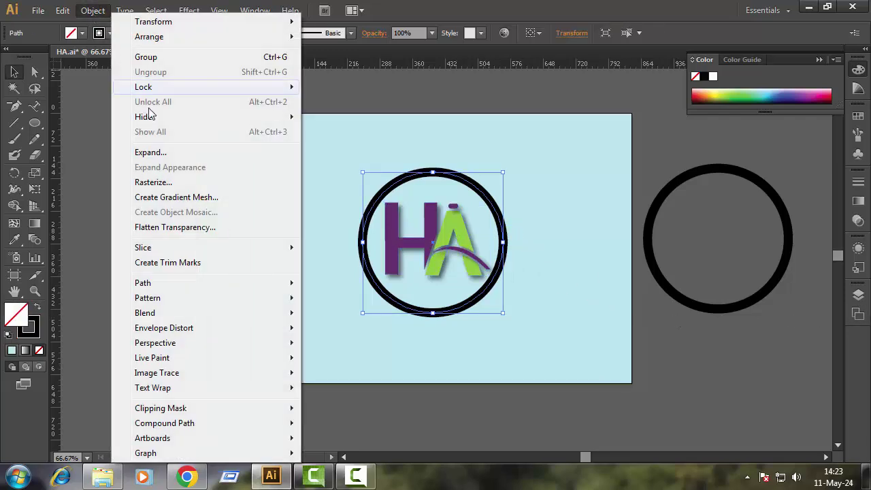
left_click(150, 152)
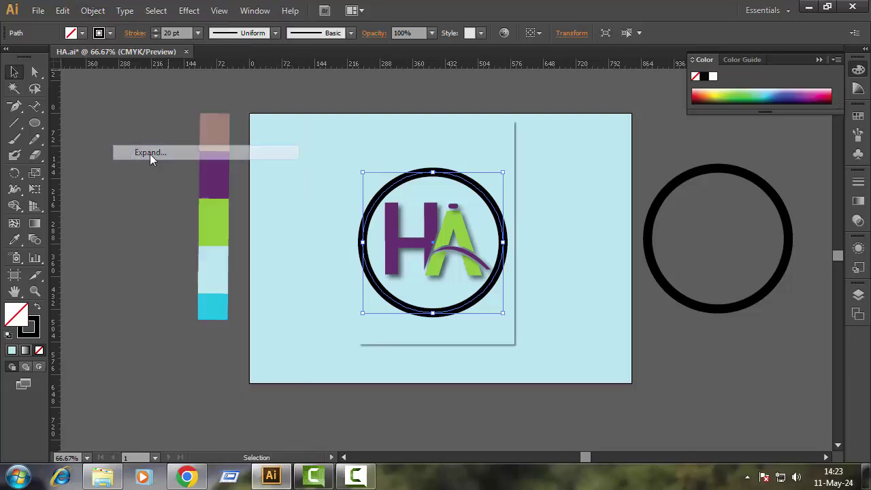
left_click(417, 316)
key("ctrl+plus")
key("ctrl+plus")
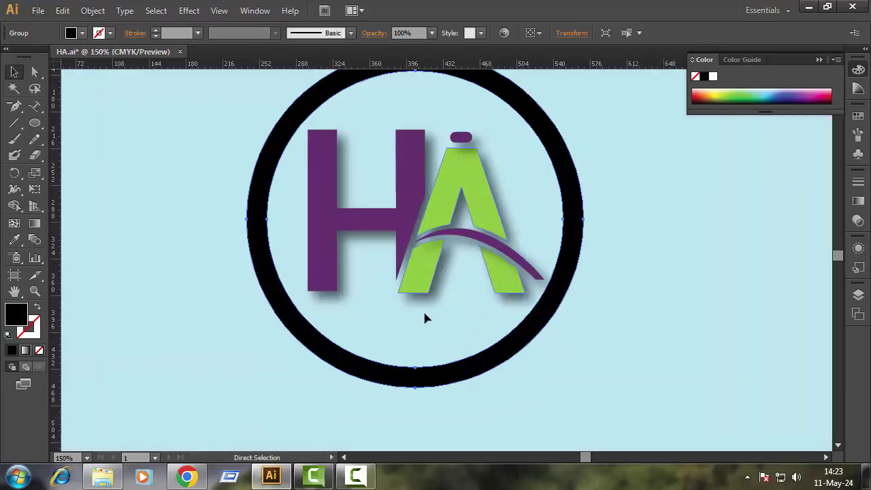
key("ctrl+minus")
key("p")
left_click(257, 232)
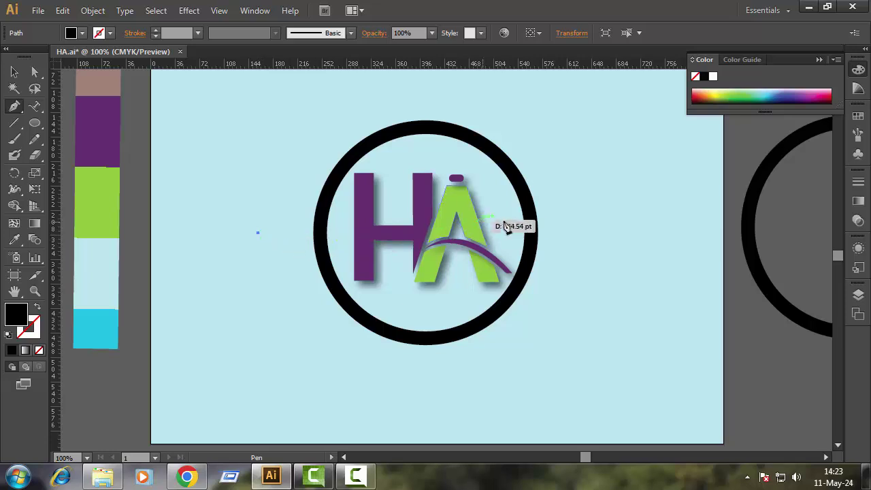
- Split the ring with a horizontal line, remove its top half with Shape Builder, delete the line
left_click(599, 233)
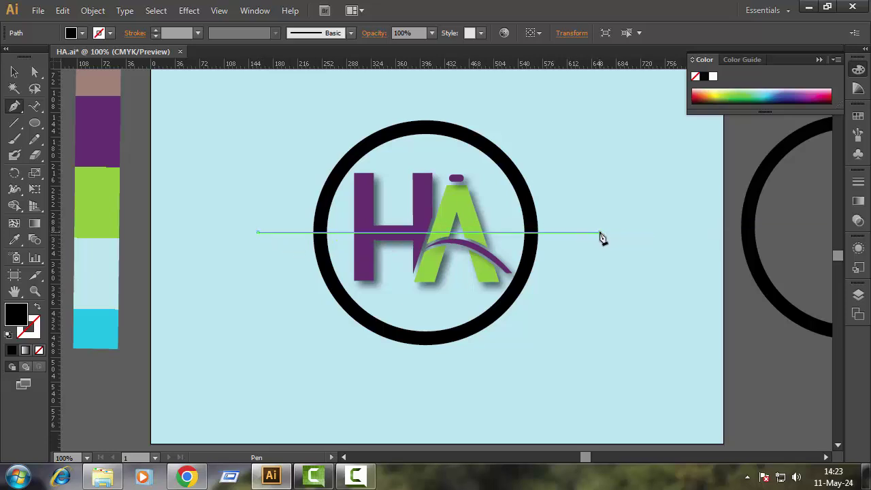
left_click(14, 72)
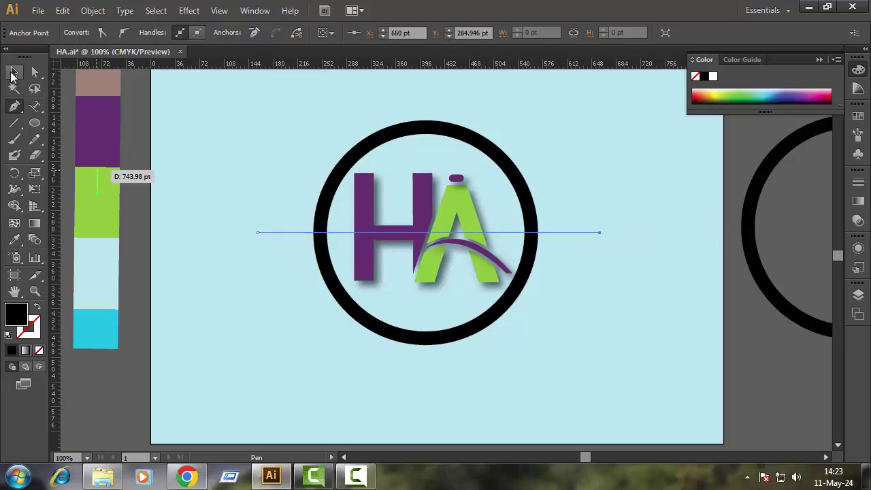
left_click(325, 197, "shift")
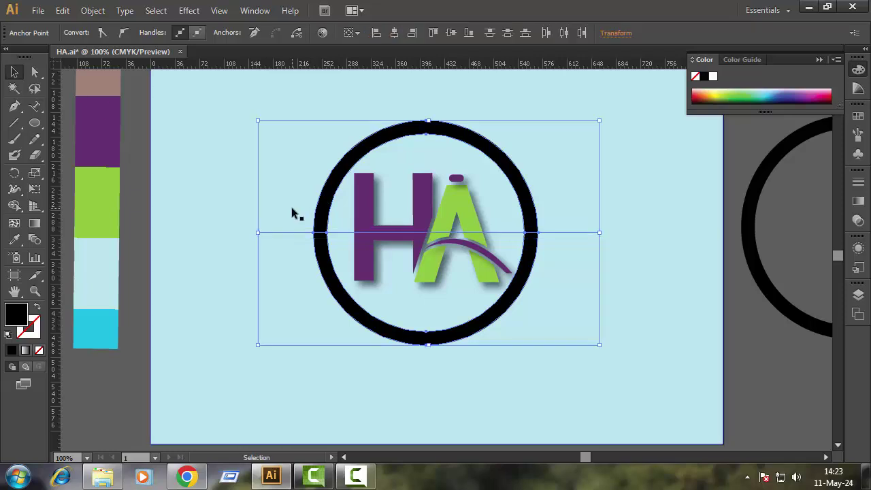
left_click(14, 205)
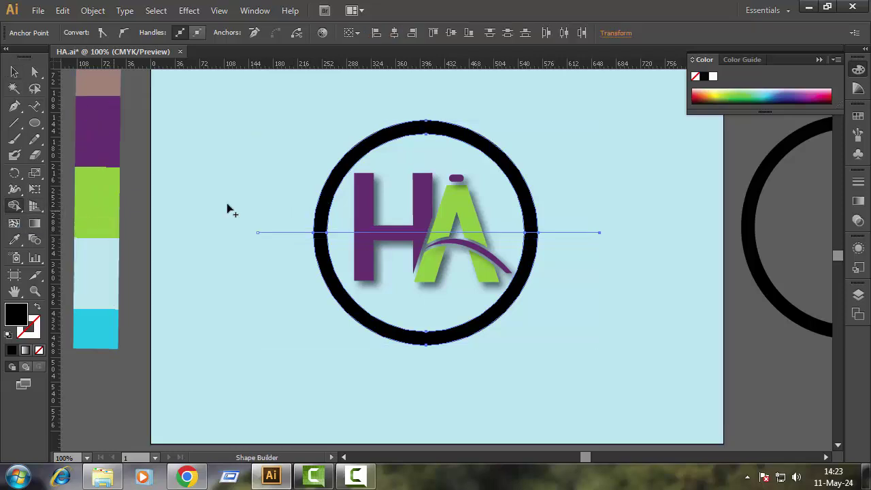
left_click(389, 136, "alt")
left_click(13, 72)
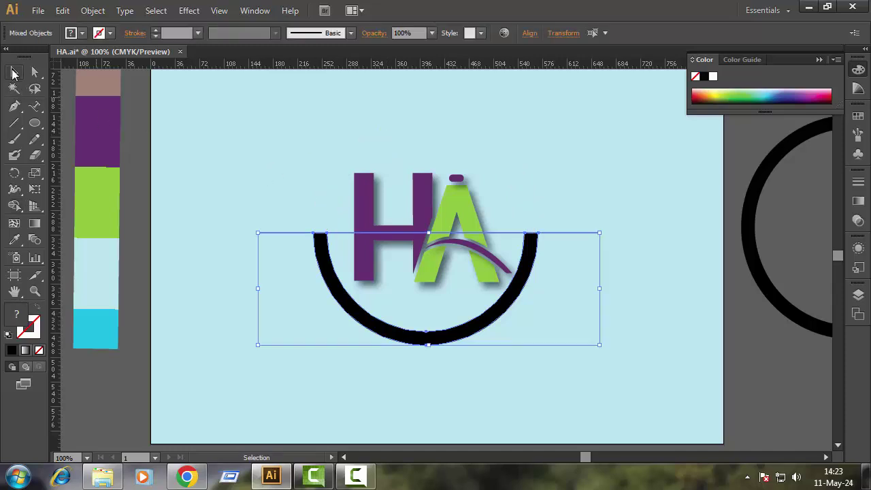
key("ctrl+g")
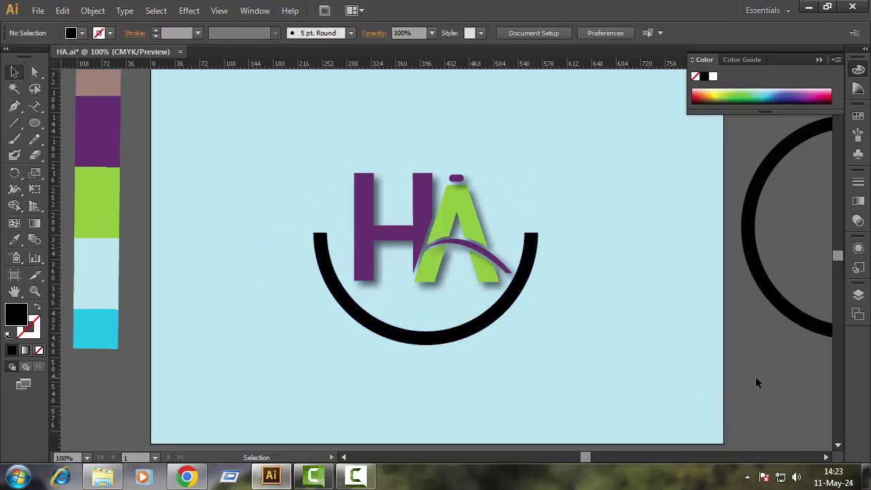
key("ctrl+minus")
- Colour the half-ring arc with the purple sampled from the swatch strip
left_click(13, 239)
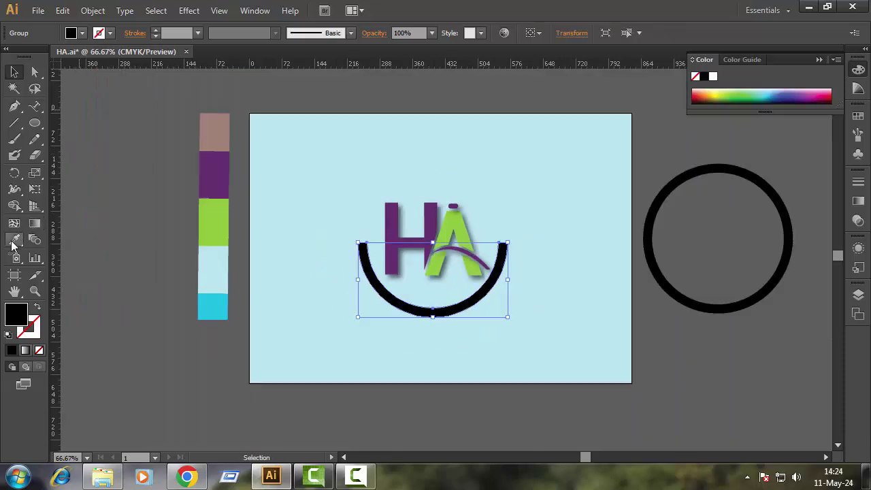
left_click(219, 177)
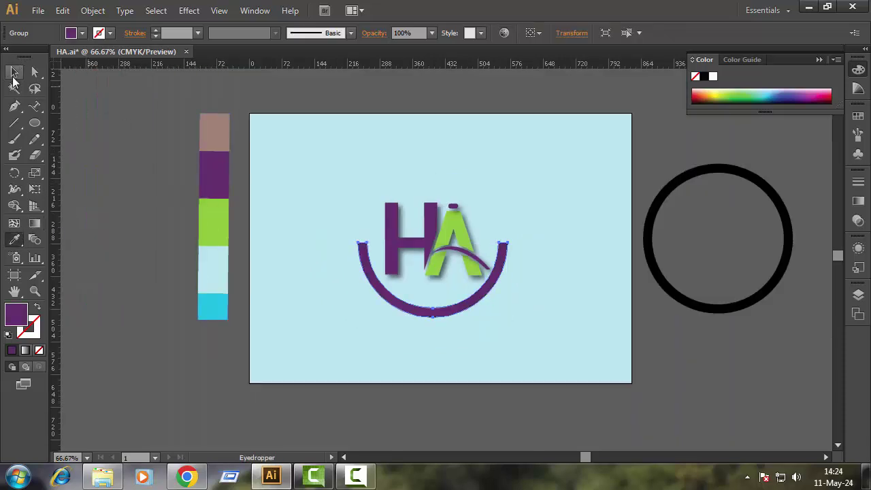
left_click(14, 72)
- Move the spare black ring onto the HA logo, nudging it up slightly
left_click(683, 305)
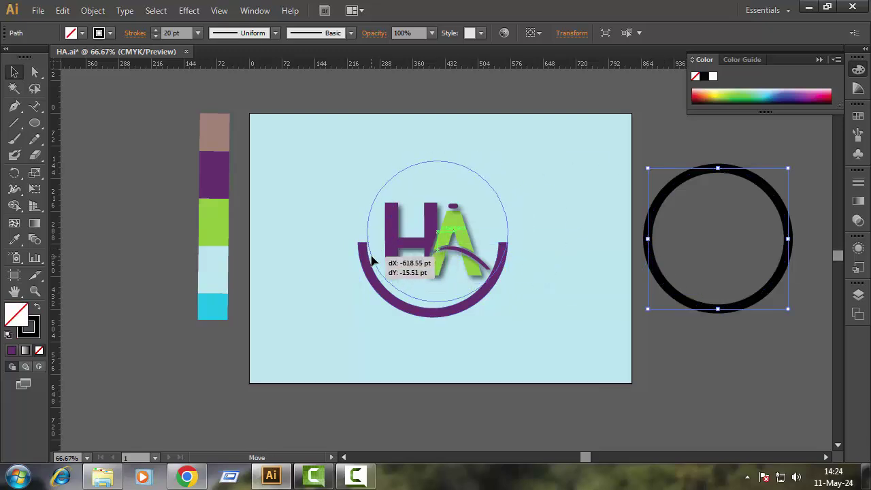
left_click_drag(652, 264, 372, 261)
key("ctrl+plus")
key("ctrl+plus")
key("ctrl+plus")
key("Up")
key("Up")
key("Up")
key("Up")
key("Up")
key("Up")
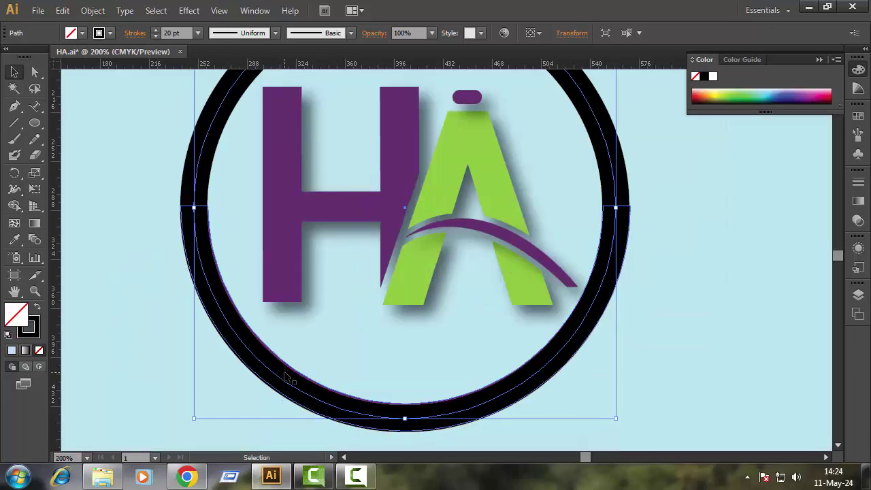
key("Up")
key("Up")
key("Up")
key("Up")
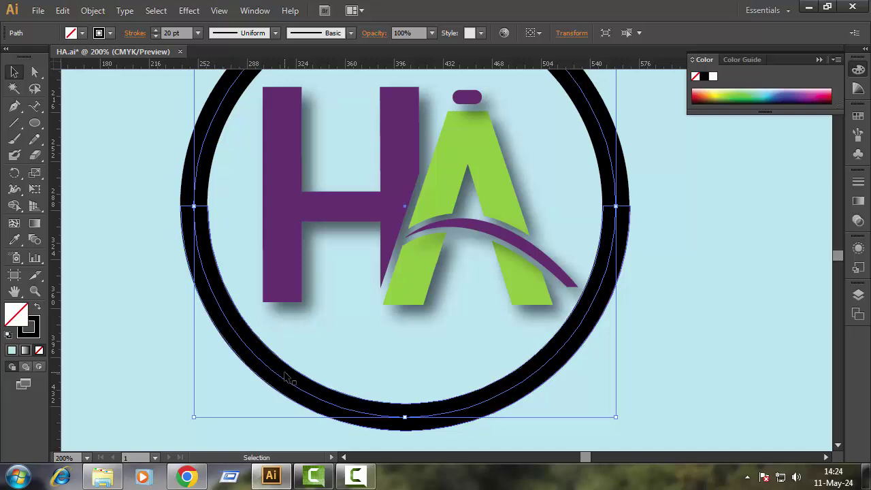
key("ctrl+minus")
key("ctrl+minus")
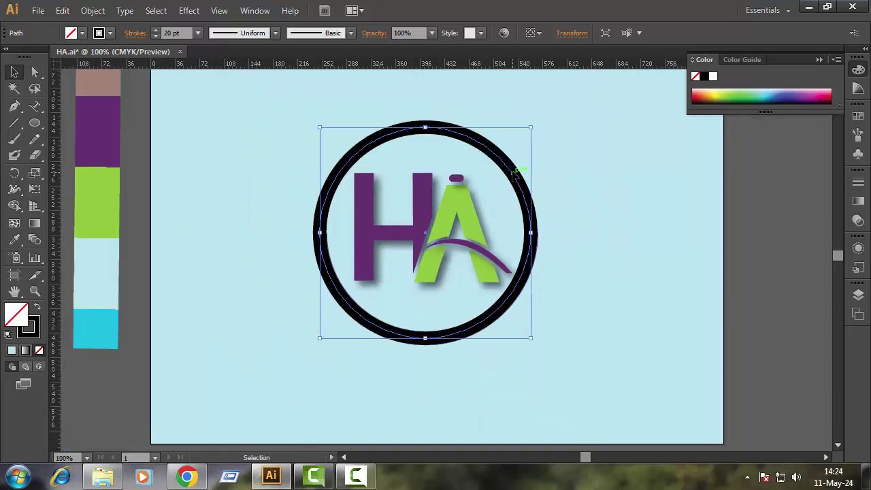
- Set the outer circle's stroke weight to 1 pt
left_click_drag(582, 216, 151, 61)
key("BackSpace")
key("Return")
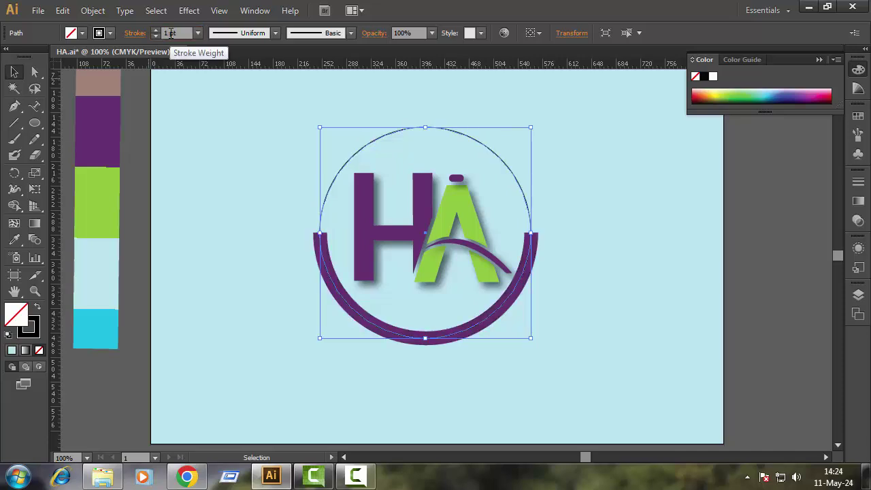
left_click(35, 112)
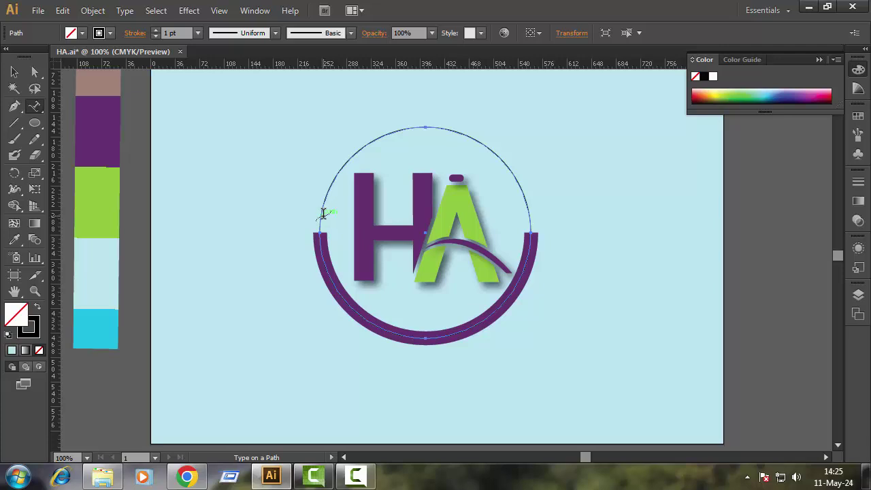
left_click(323, 214)
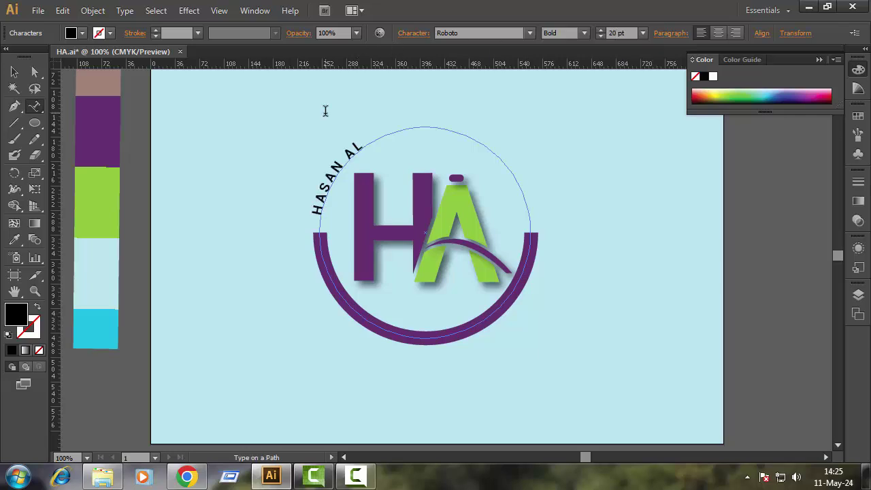
key("ctrl+a")
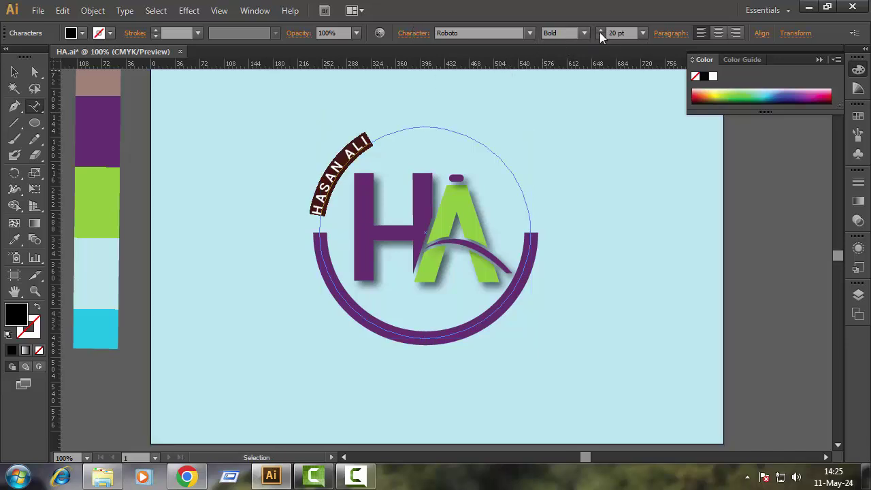
left_click(414, 33)
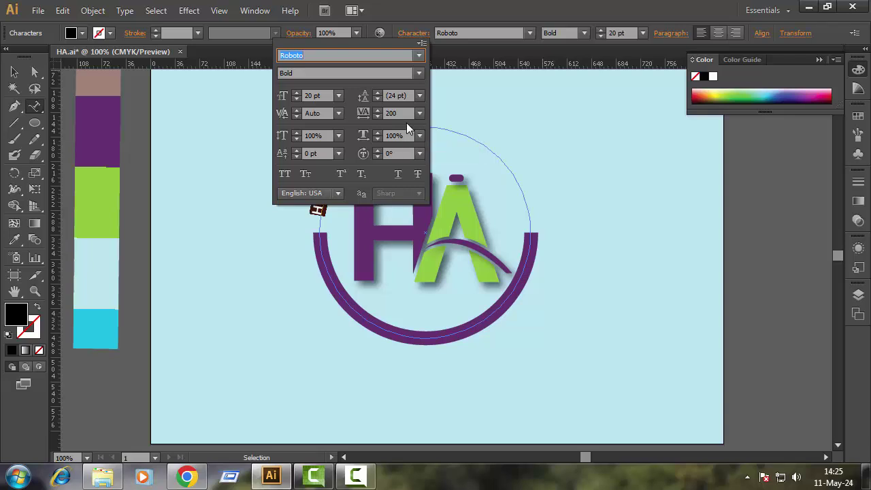
- Set the name text's tracking to 2000, then raise it to 2115 to span the arc
left_click(403, 113)
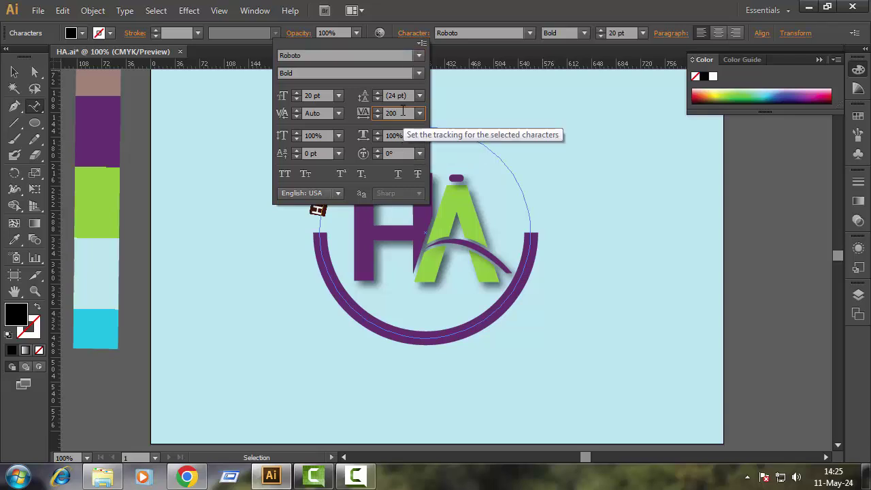
type("0")
key("Return")
left_click(414, 33)
left_click(377, 111)
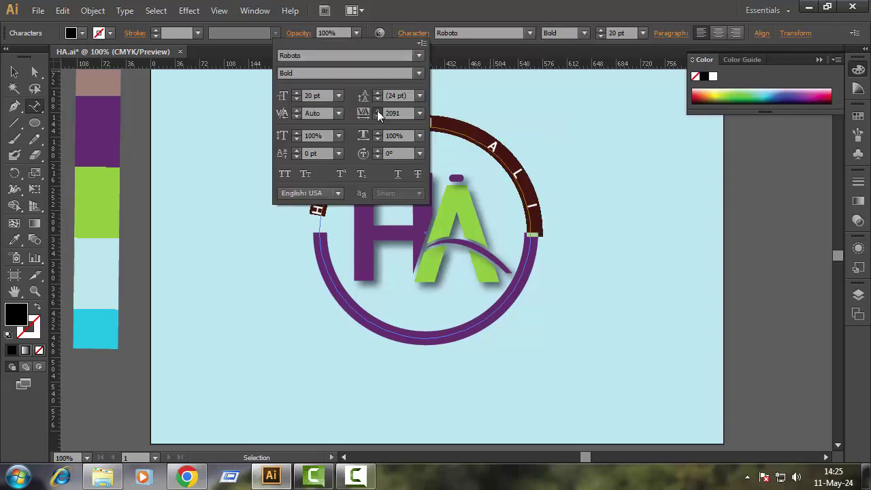
left_click(377, 110)
left_click(377, 110)
left_click(377, 111)
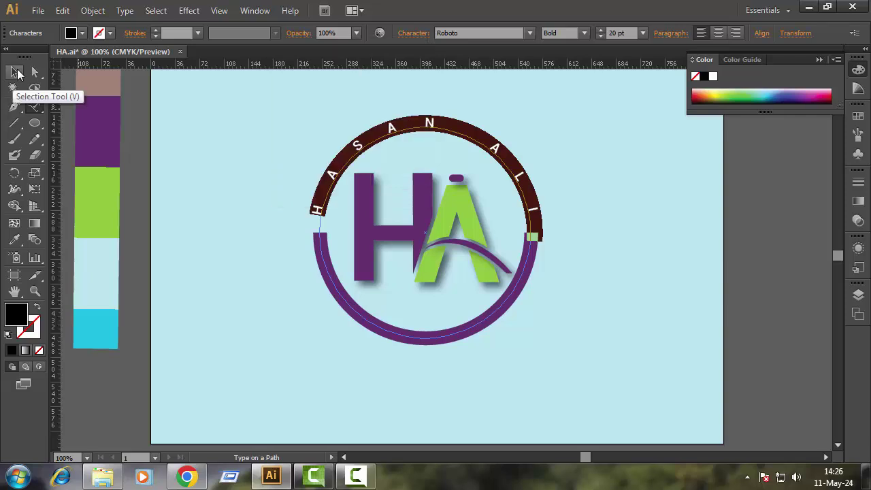
key("Escape")
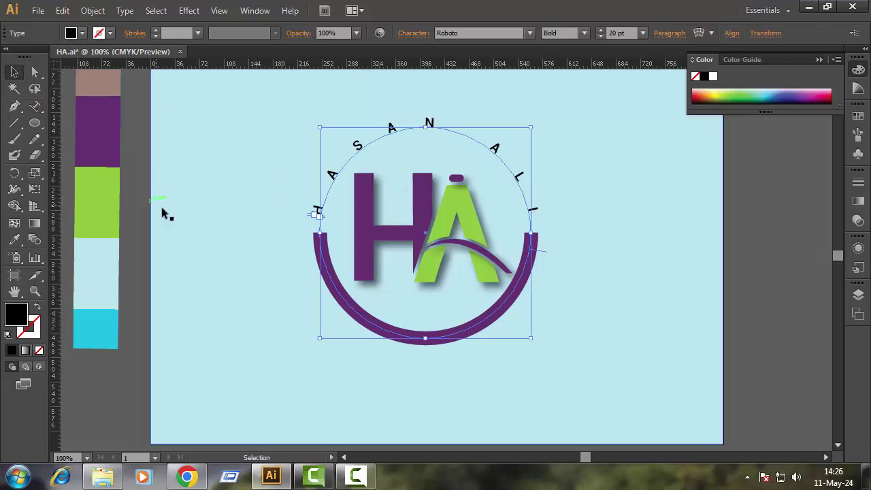
left_click(745, 234)
key("ctrl+minus")
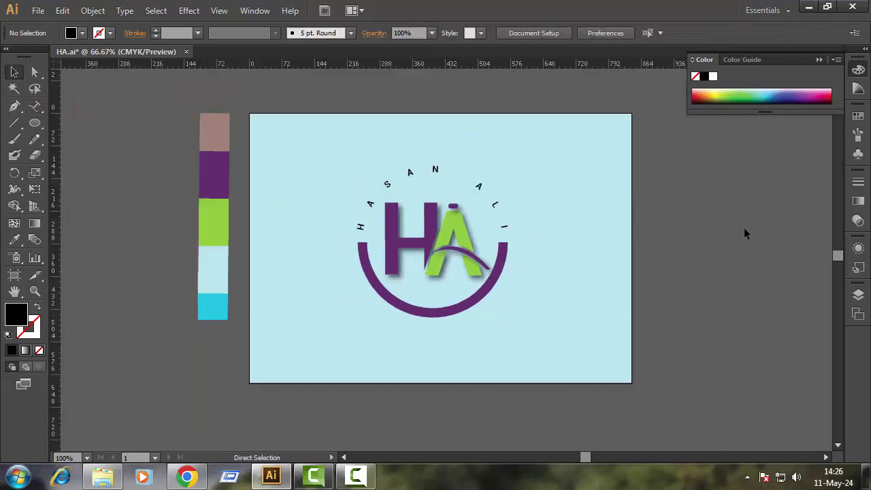
left_click(413, 176)
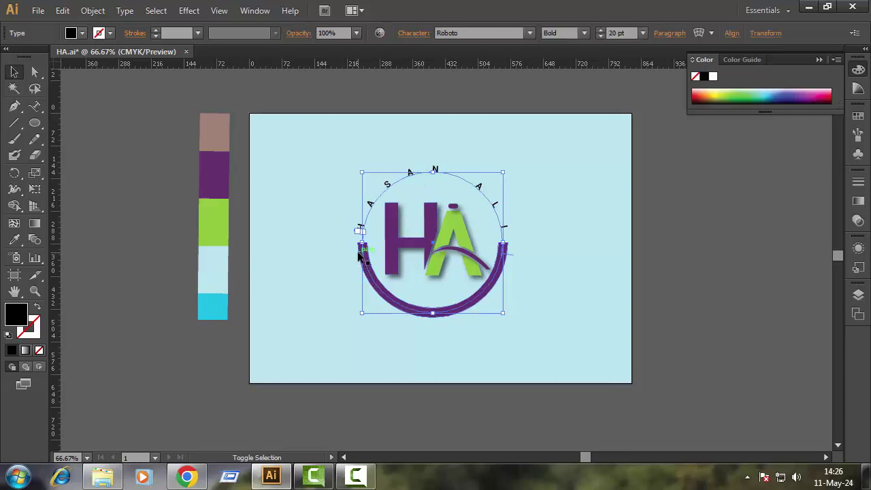
left_click(363, 255, "shift")
right_click(380, 214)
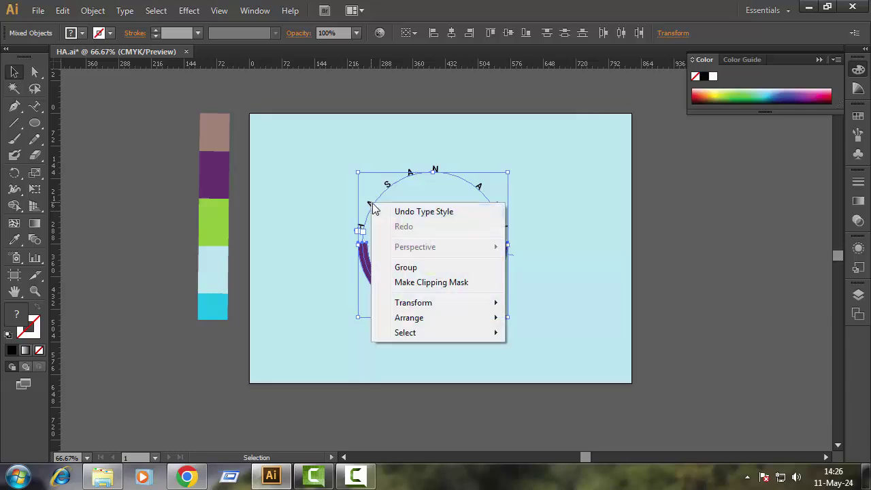
left_click(399, 266)
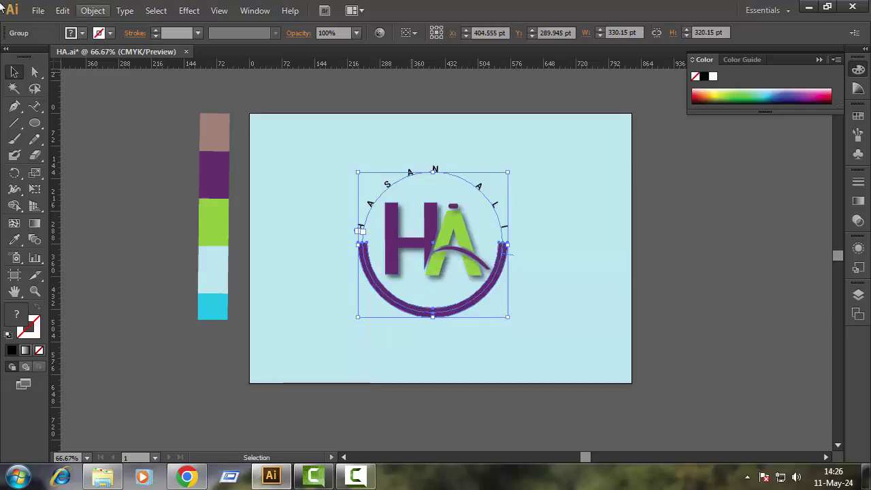
- Apply a drop shadow to the group: 75% multiply, 7 pt offset, 5 pt blur
left_click(189, 10)
mouse_move(207, 164)
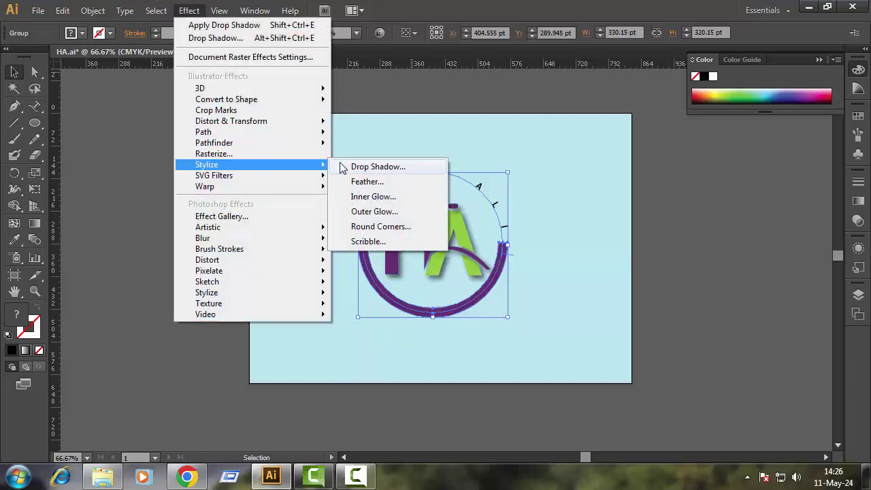
left_click(373, 167)
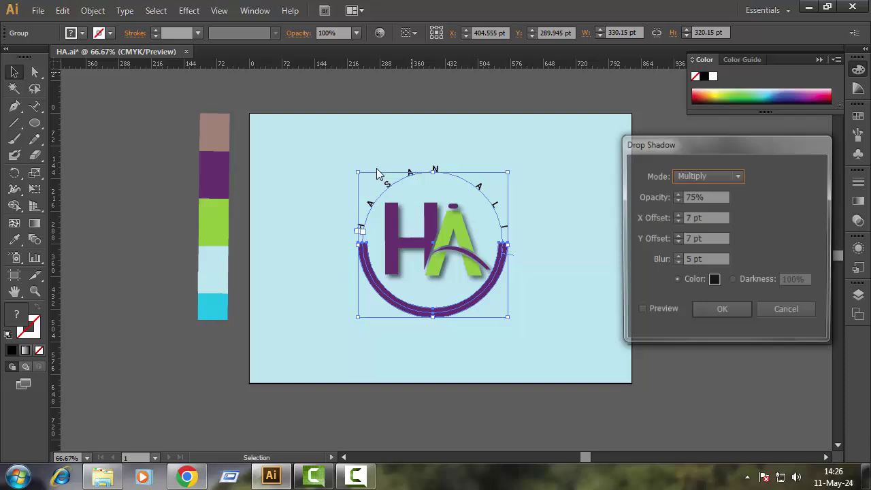
left_click(714, 316)
left_click(679, 304)
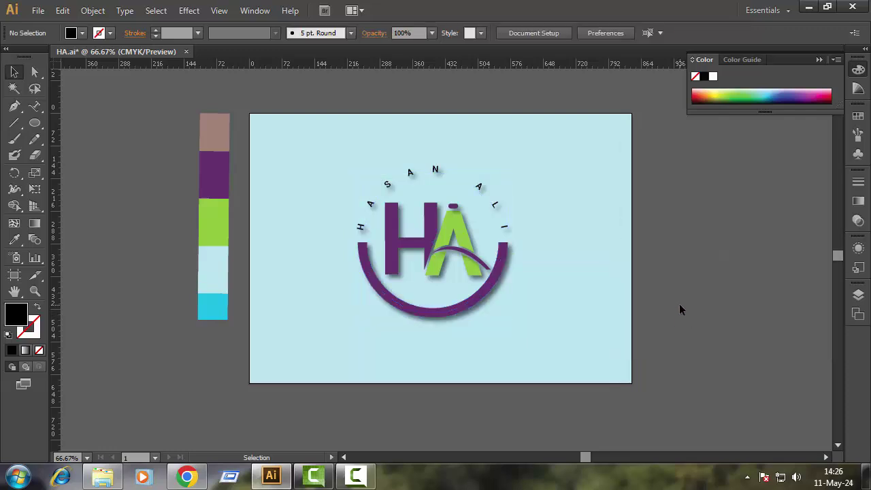
- Draw a new circle, move it onto the logo and shrink it inside the half-ring
left_click(34, 123)
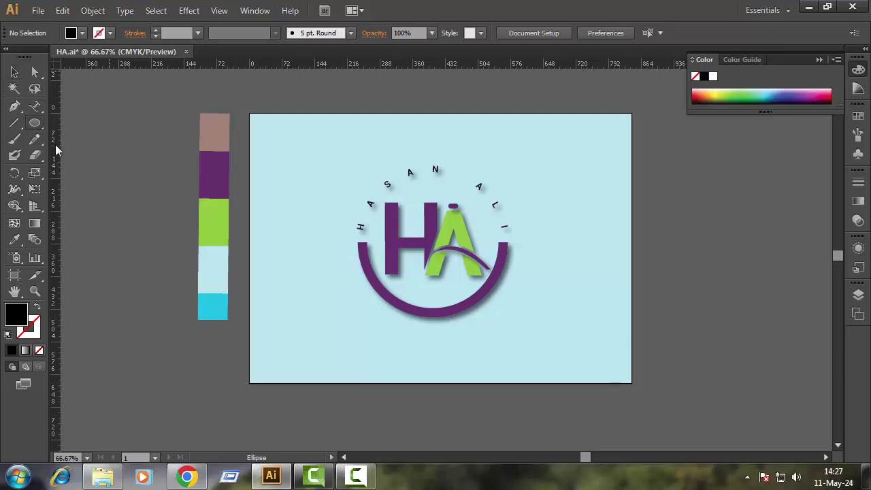
mouse_move(307, 184)
left_mouse_down()
mouse_move(377, 237)
mouse_move(382, 258)
left_mouse_up()
key("v")
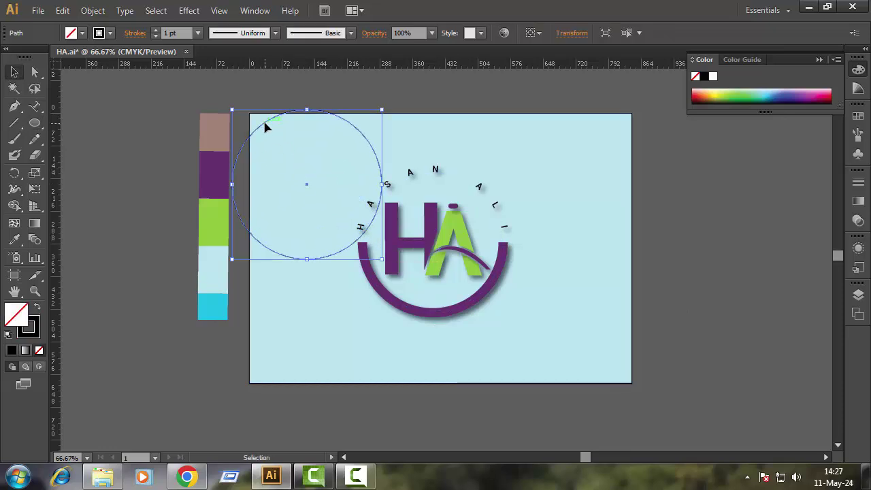
left_click_drag(265, 123, 412, 171)
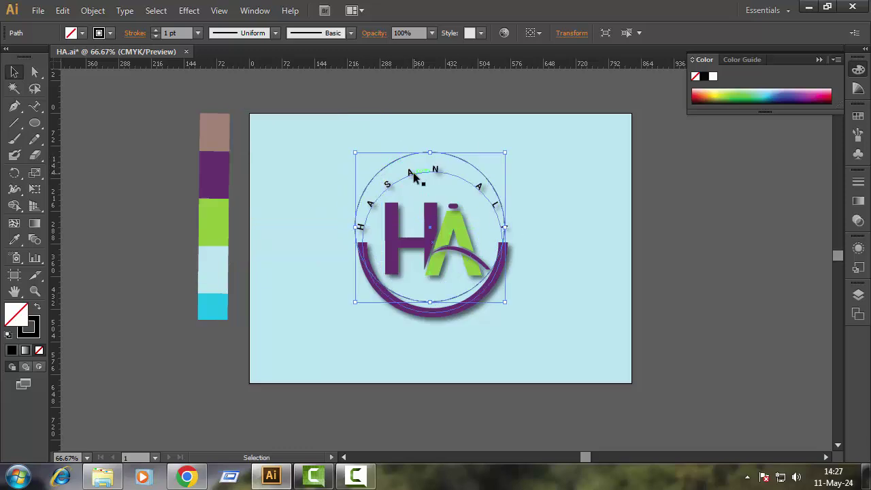
left_click_drag(354, 151, 368, 174)
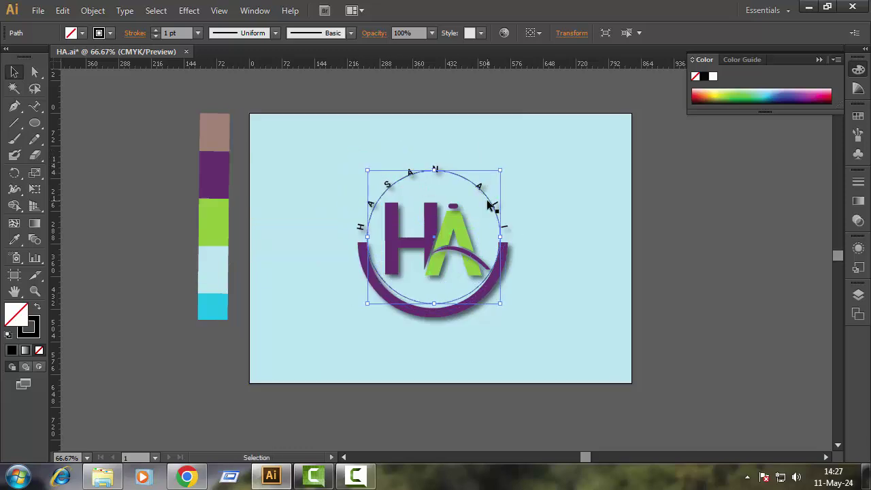
key("Down")
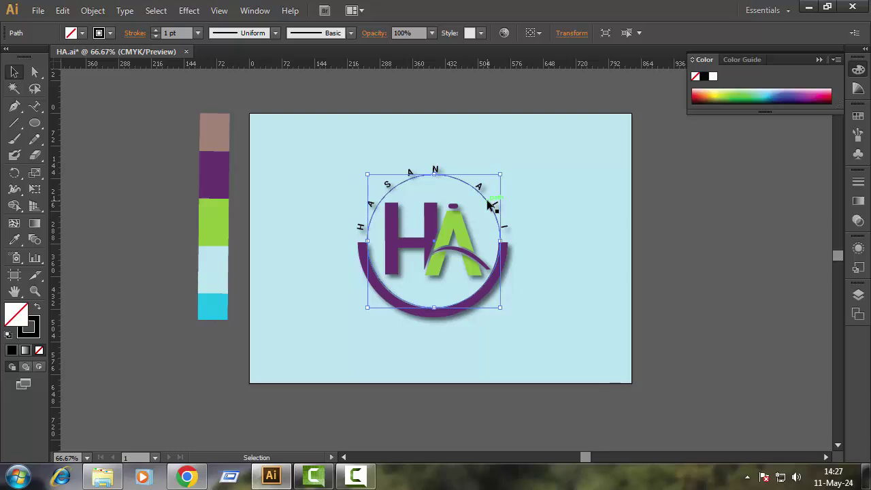
key("Down")
key("Down")
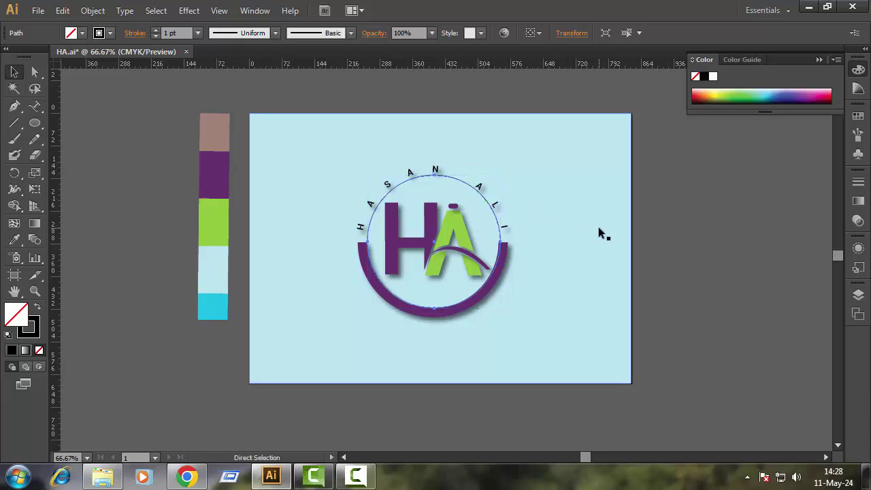
- Fine-tune the circle's size to fit the half-ring, then deselect and zoom out
key("ctrl+plus")
key("ctrl+plus")
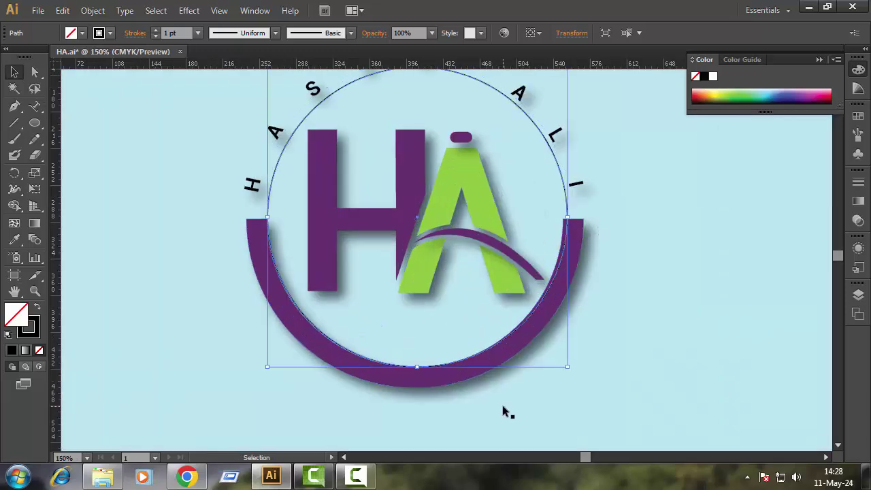
left_click_drag(567, 217, 563, 216)
left_click(683, 242)
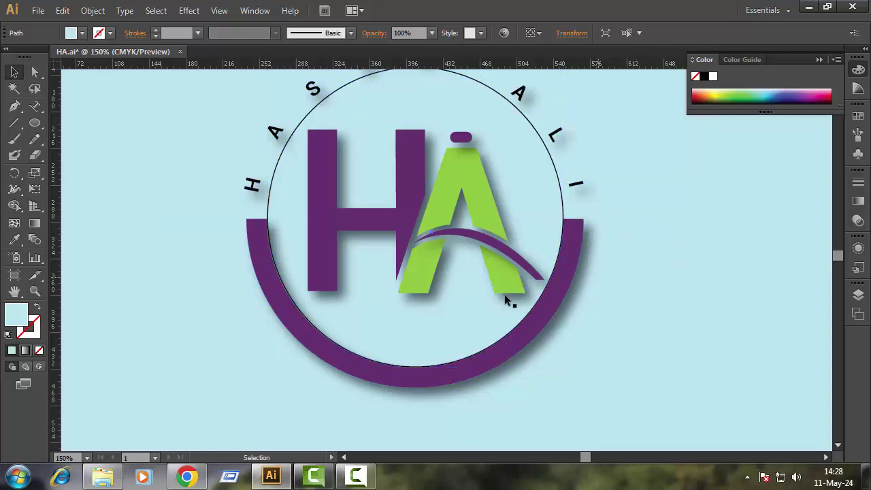
left_click(323, 215)
left_click(680, 308)
key("ctrl+minus")
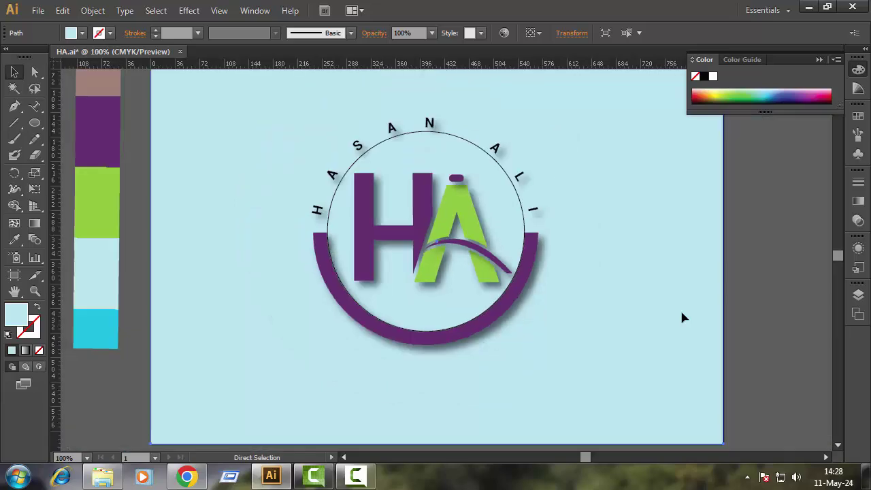
key("ctrl+minus")
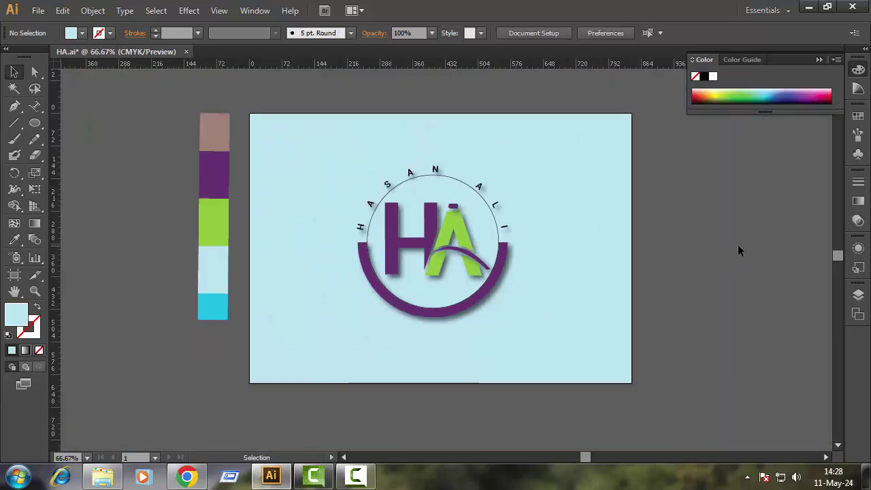